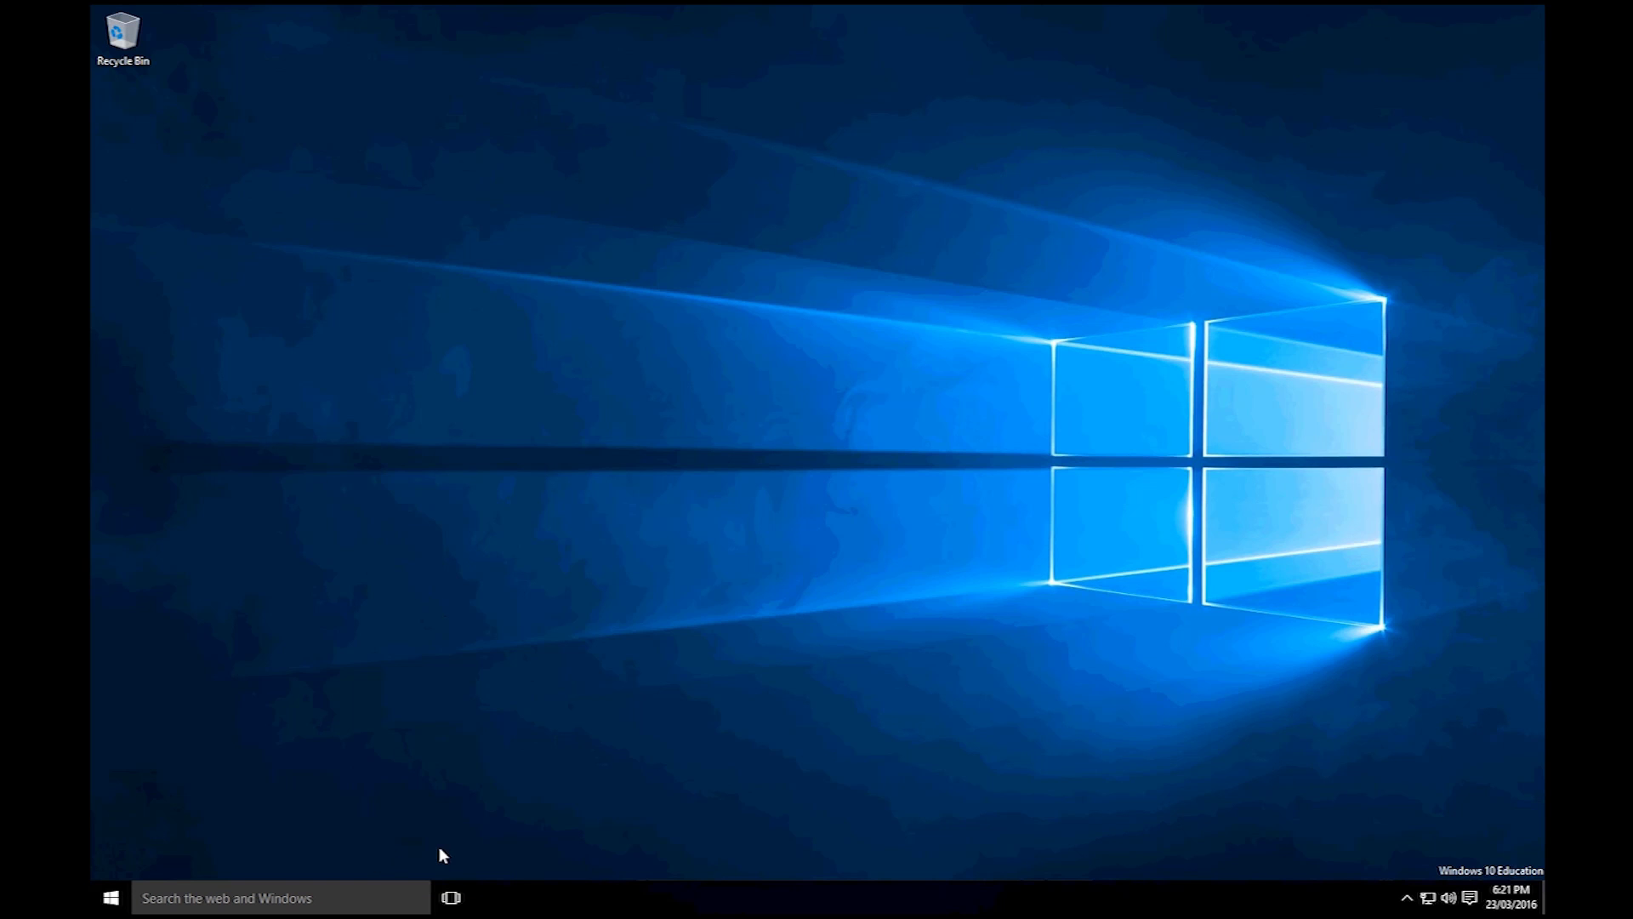
Open the System About page in Windows Settings to view the PC's organization details
{"action": "left_click", "coordinate": [111, 898]}
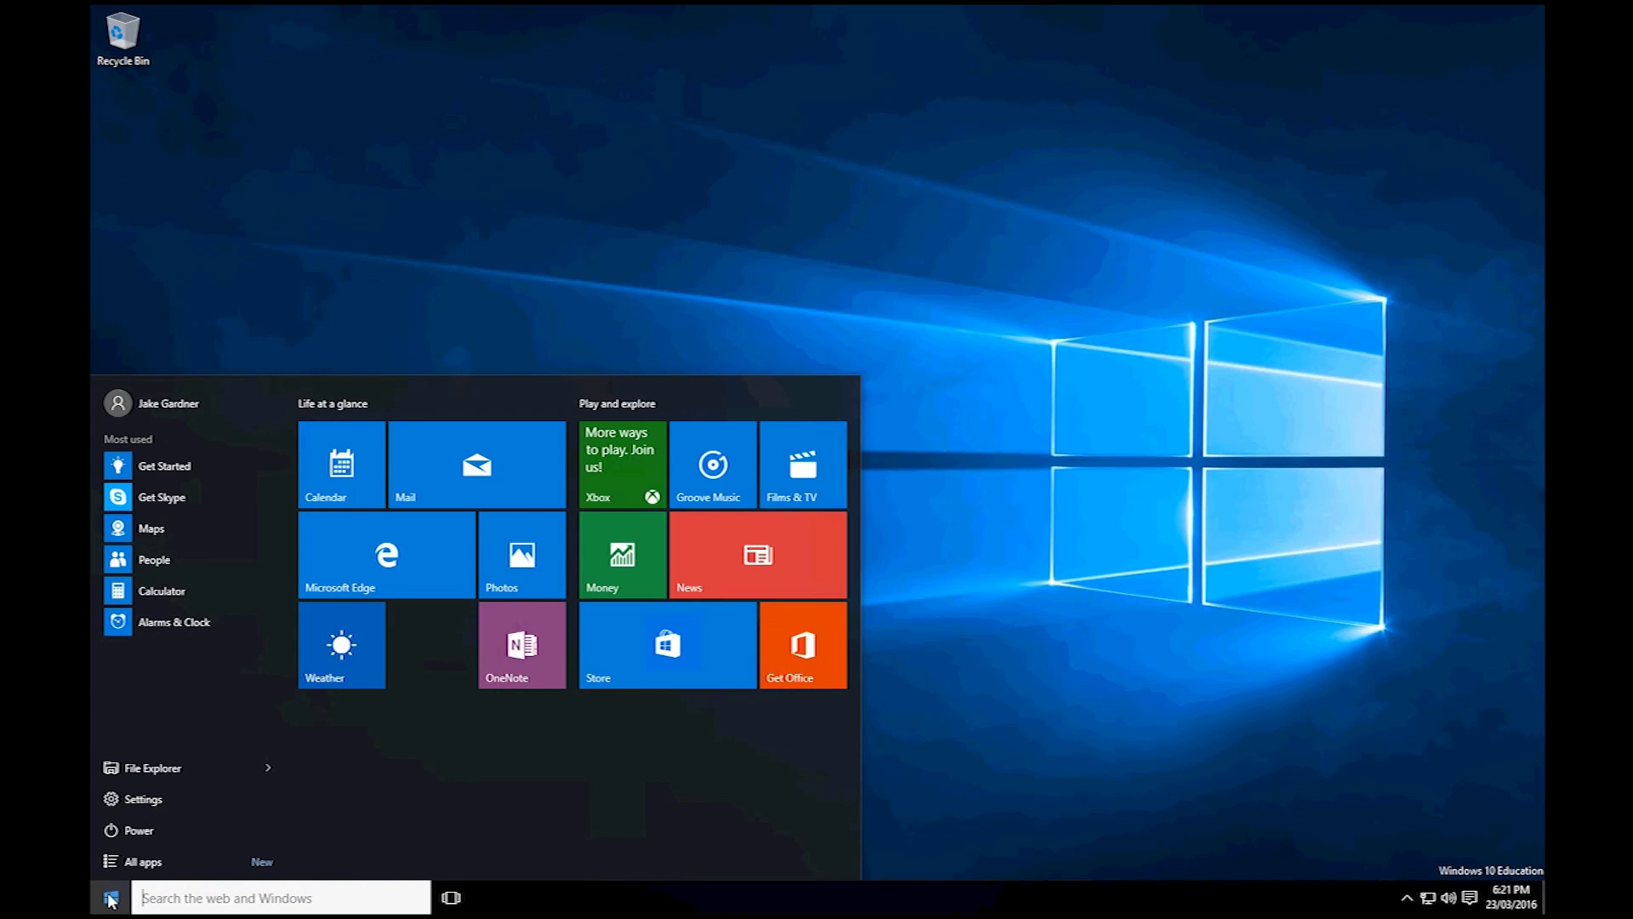
{"action": "left_click", "coordinate": [136, 799]}
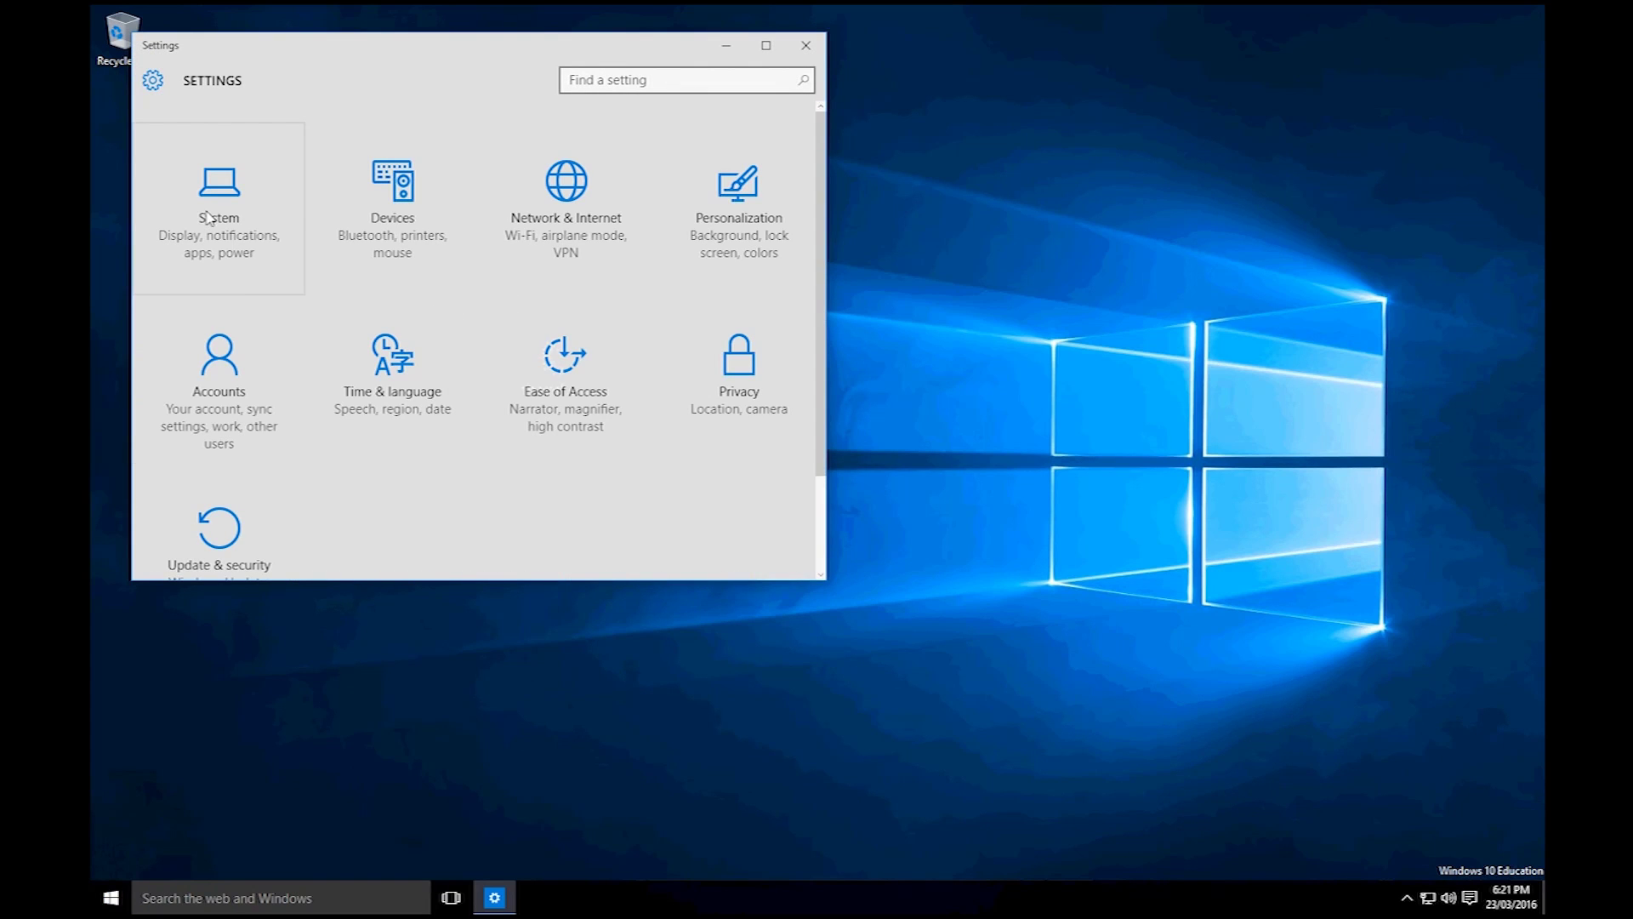
{"action": "left_click", "coordinate": [241, 241]}
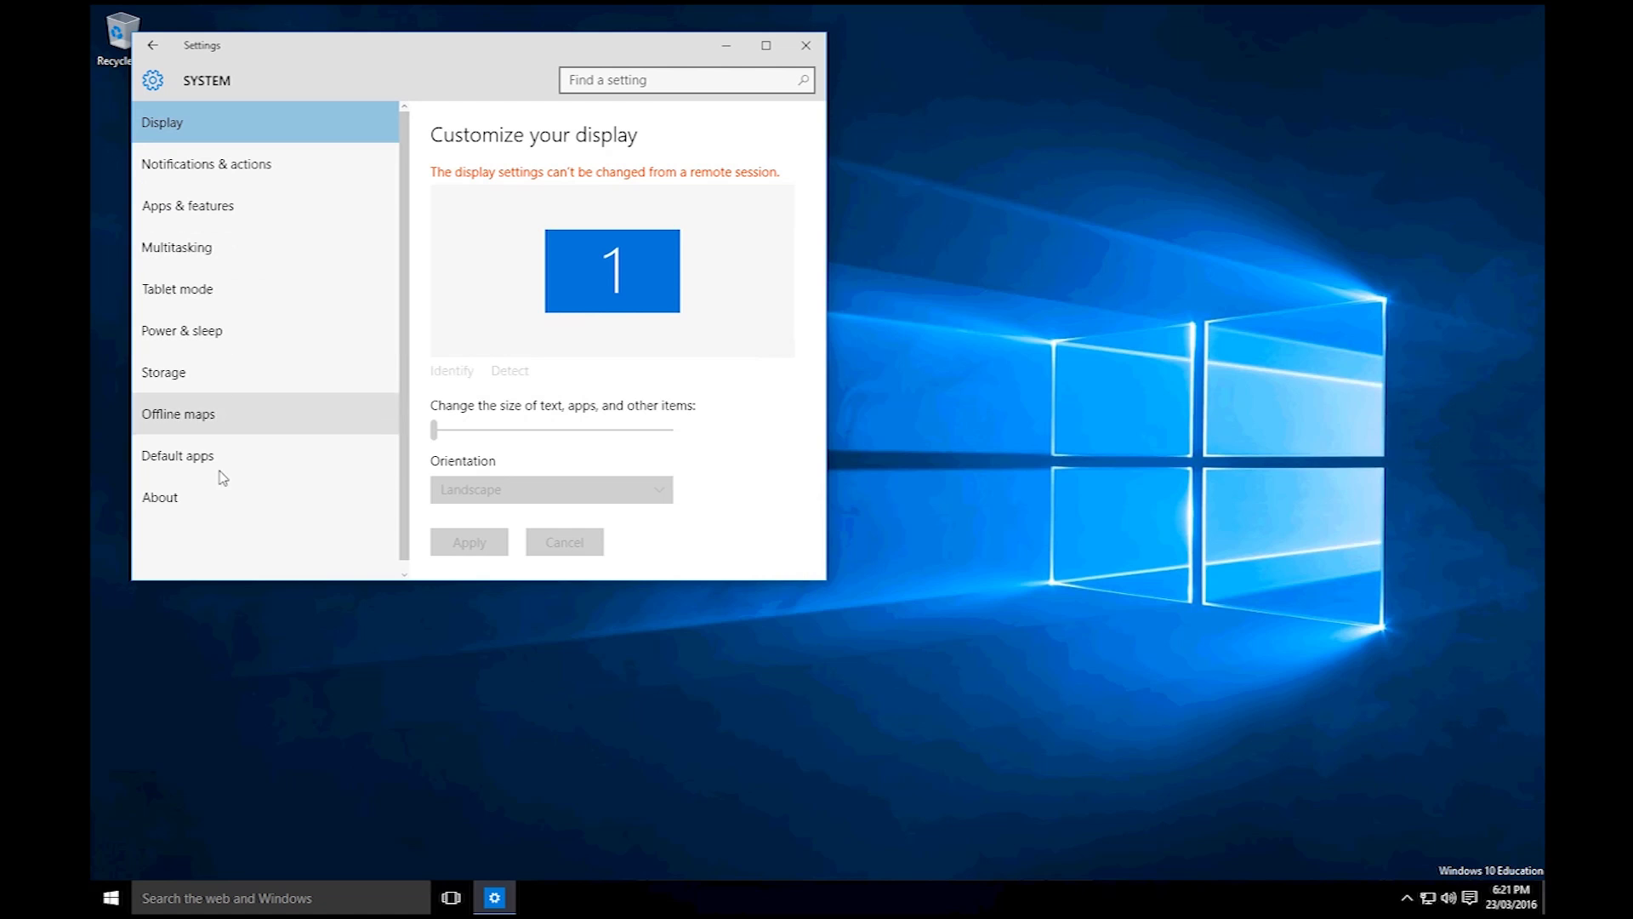
{"action": "left_click", "coordinate": [189, 497]}
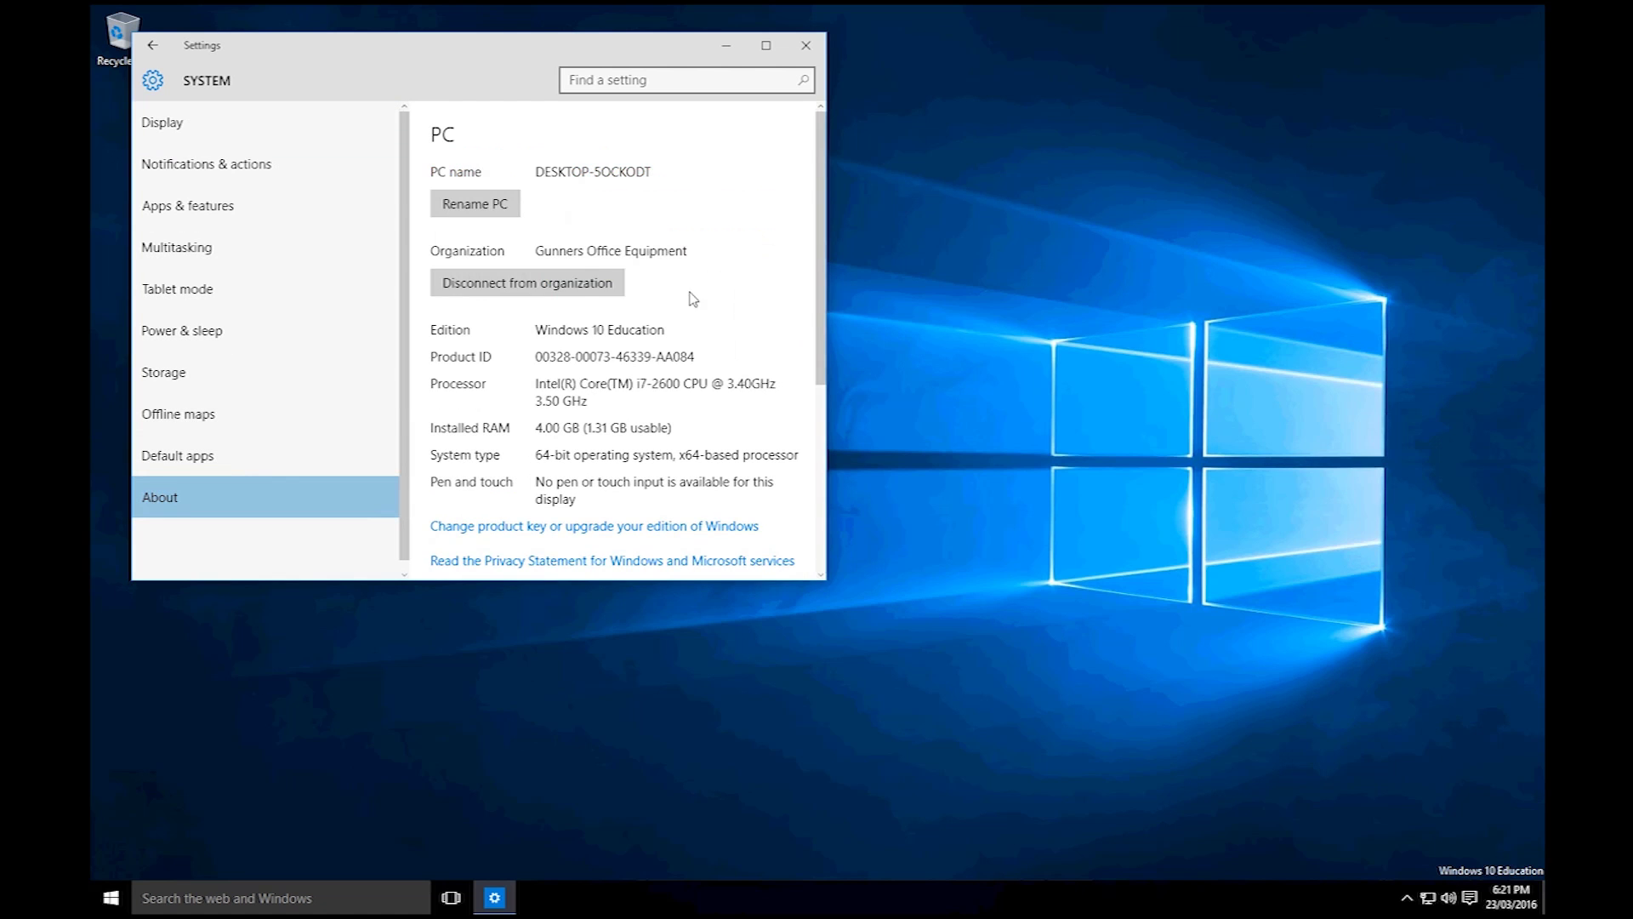
Attempt Disconnect from organization, enter 'user' as the alternate account, then cancel the prompt
{"action": "left_click", "coordinate": [579, 281]}
{"action": "left_click", "coordinate": [627, 364]}
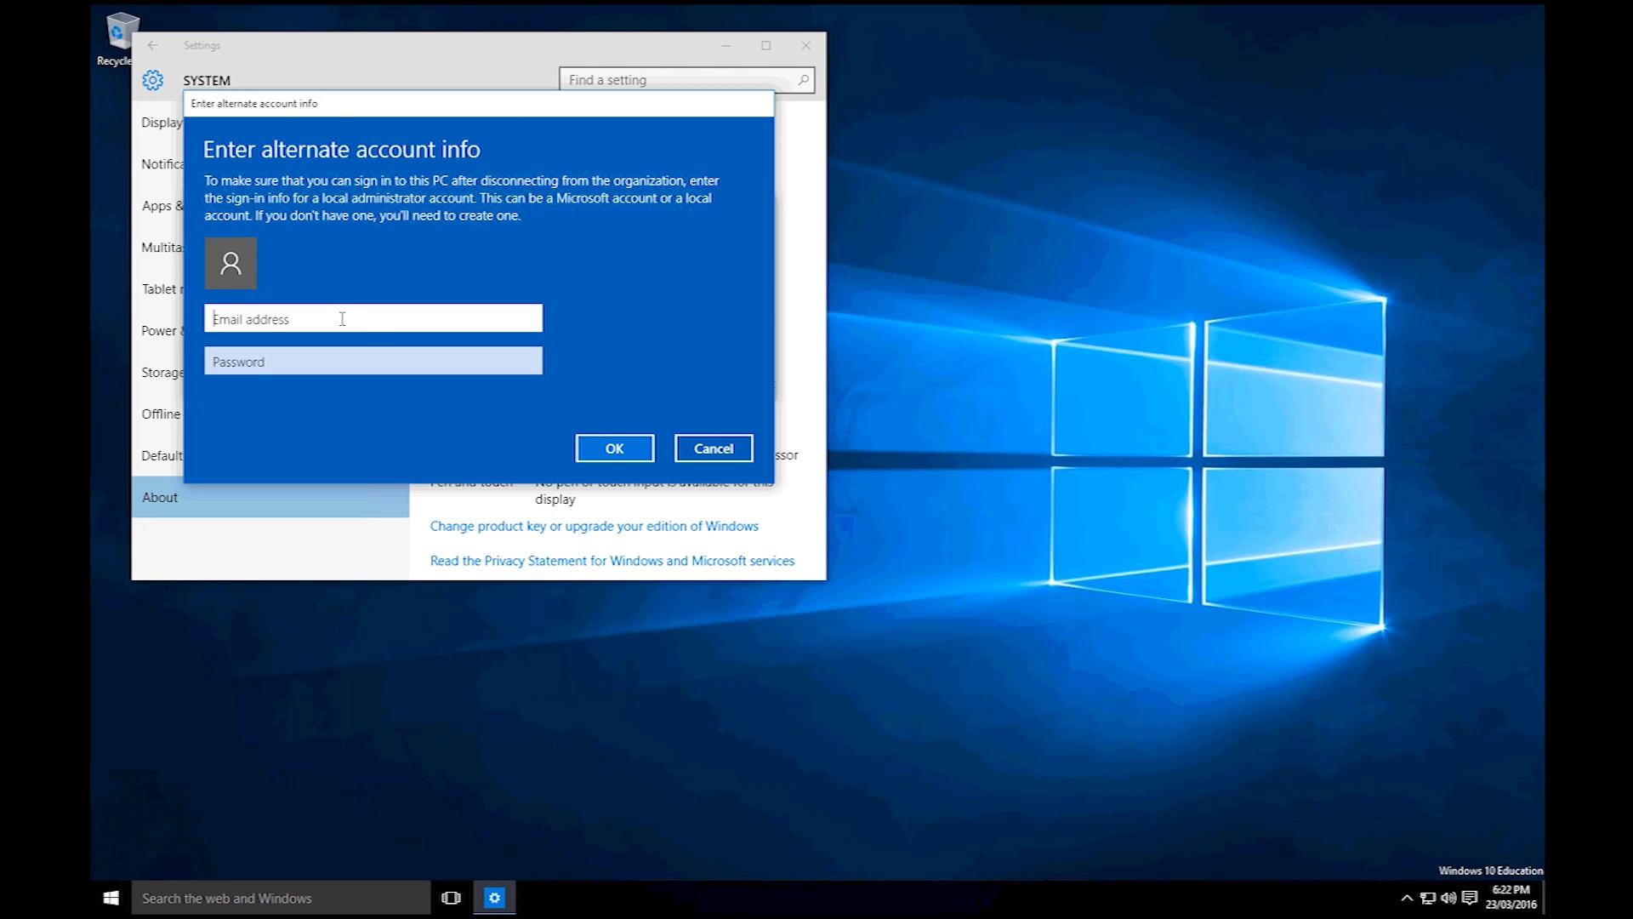
{"action": "type", "text": "user"}
{"action": "key", "text": "Return"}
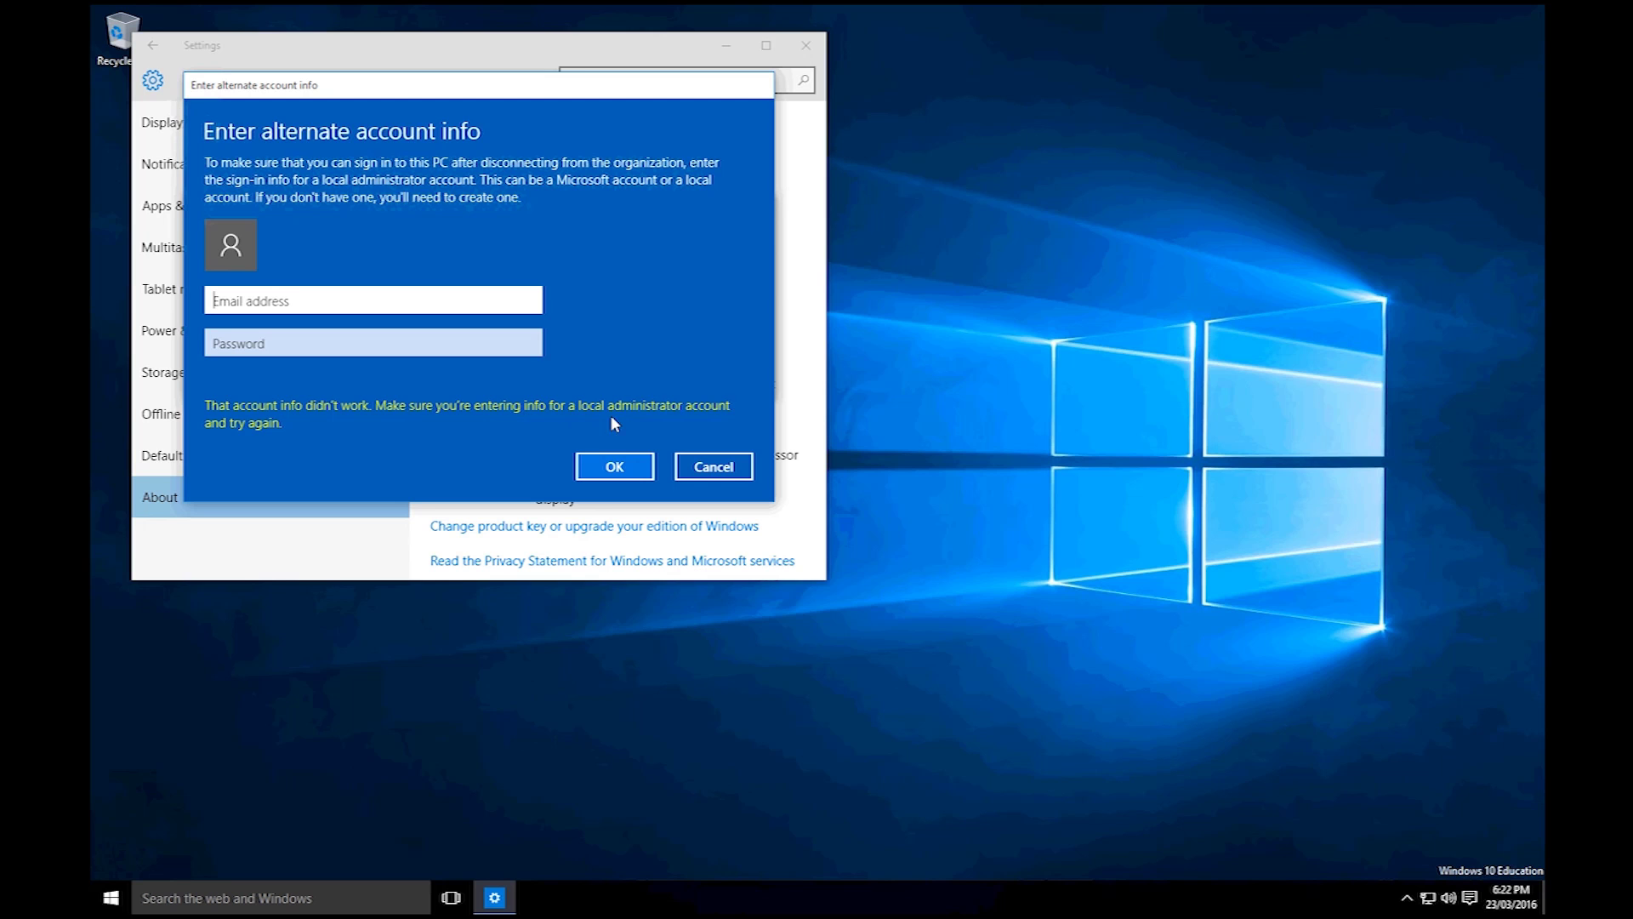
{"action": "left_click", "coordinate": [614, 467]}
{"action": "left_click", "coordinate": [690, 468]}
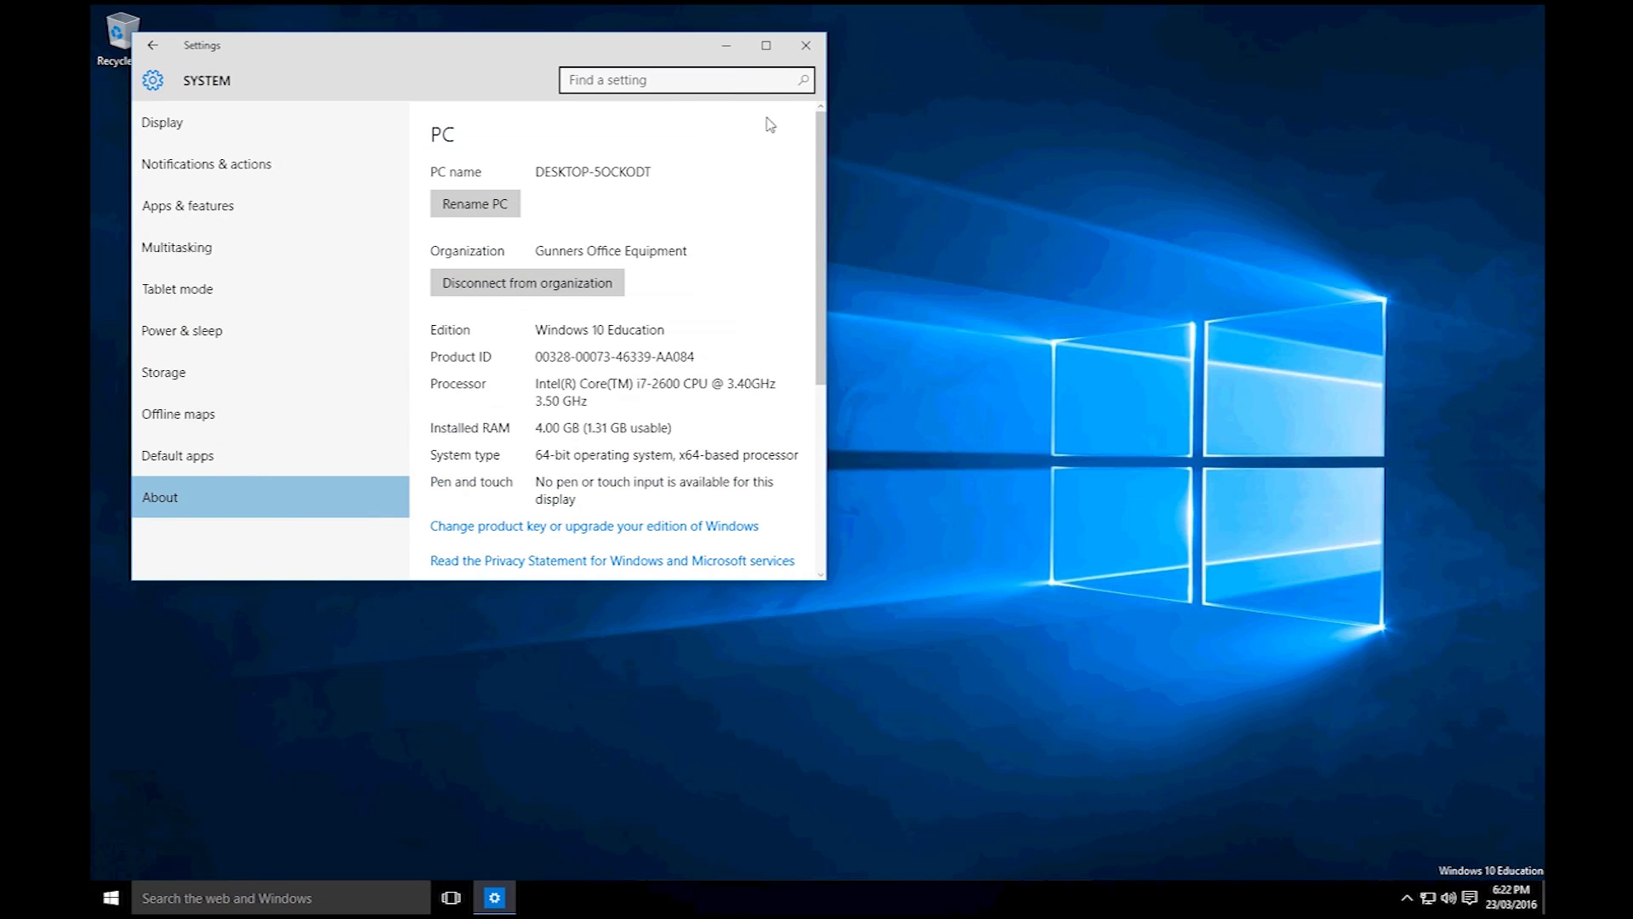
Open Computer Management and show the Users folder under Local Users and Groups
{"action": "right_click", "coordinate": [109, 900]}
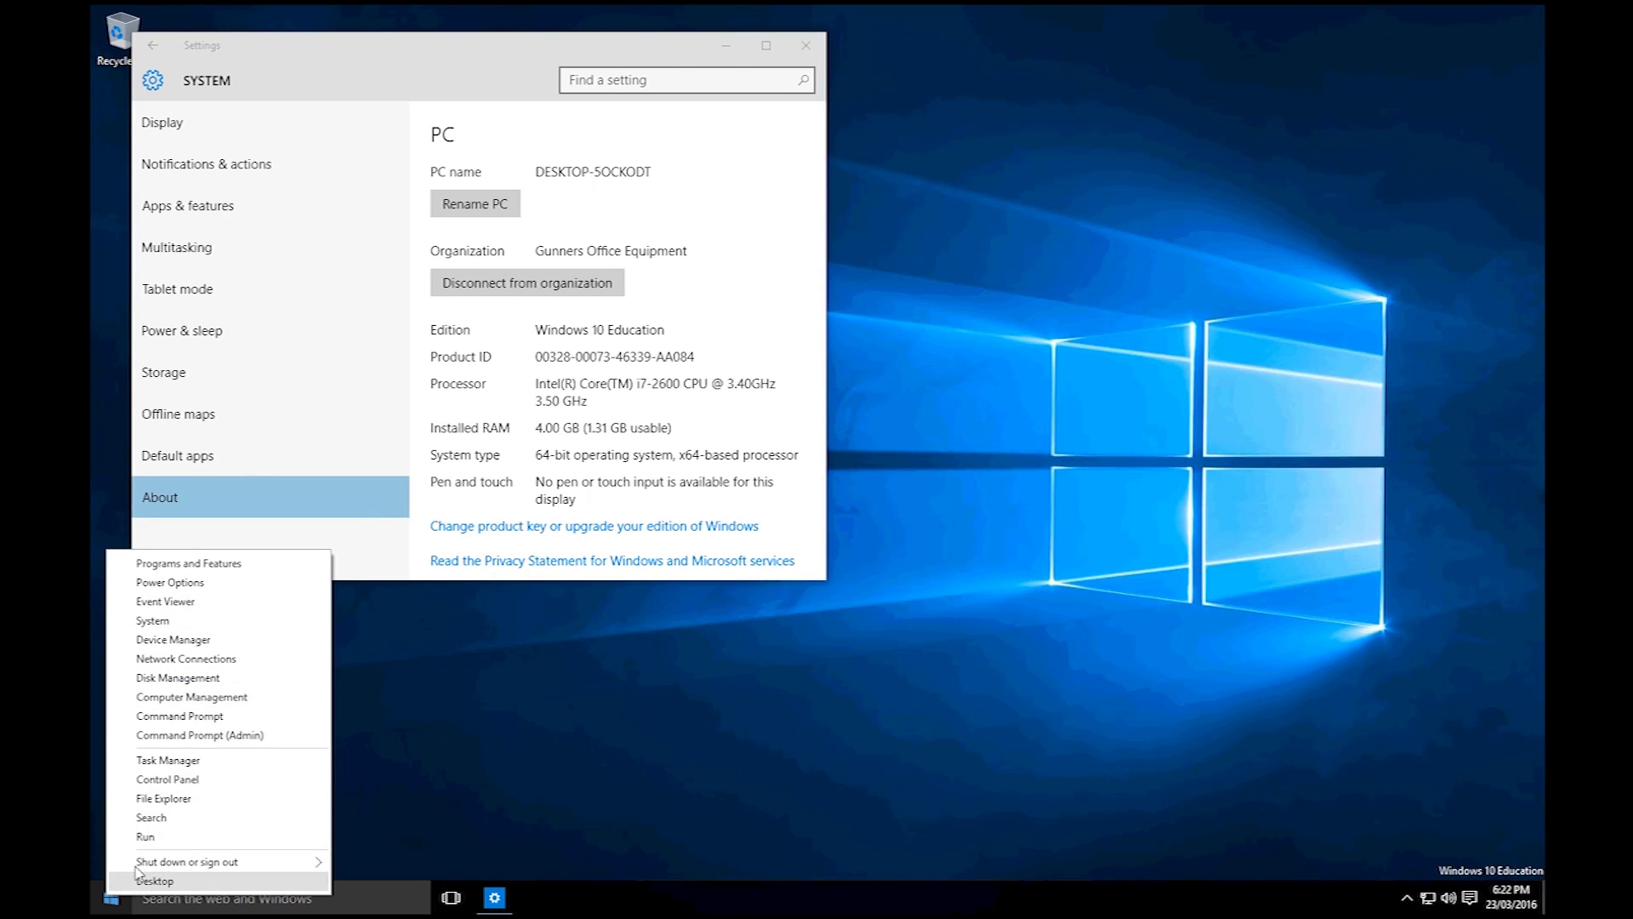
{"action": "left_click", "coordinate": [186, 699]}
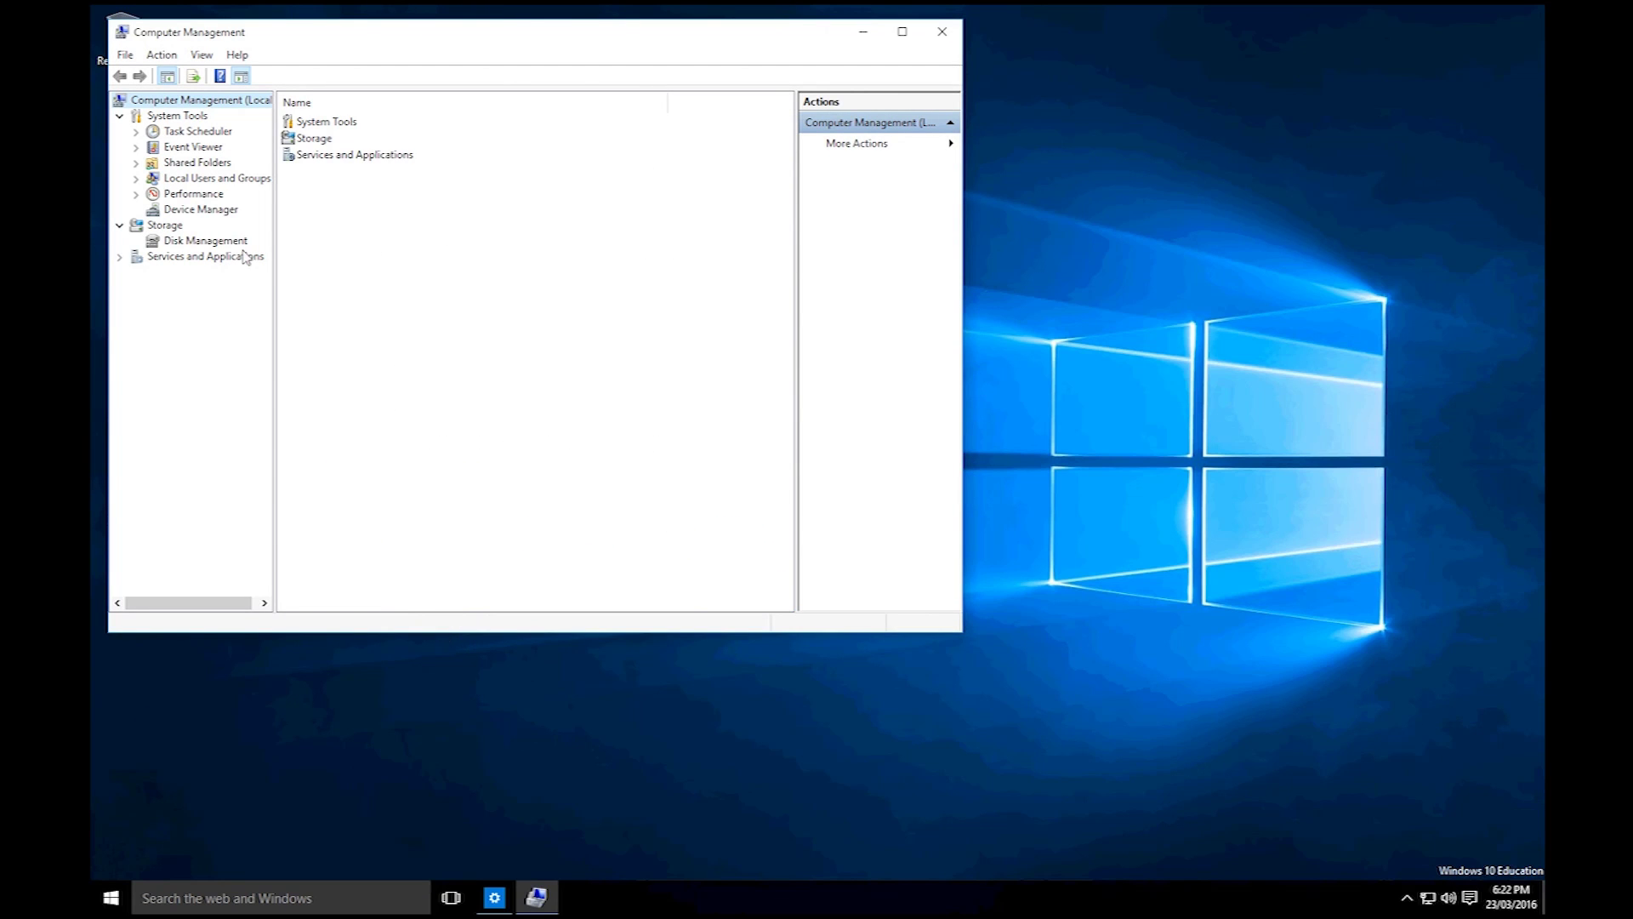
{"action": "left_click", "coordinate": [170, 180]}
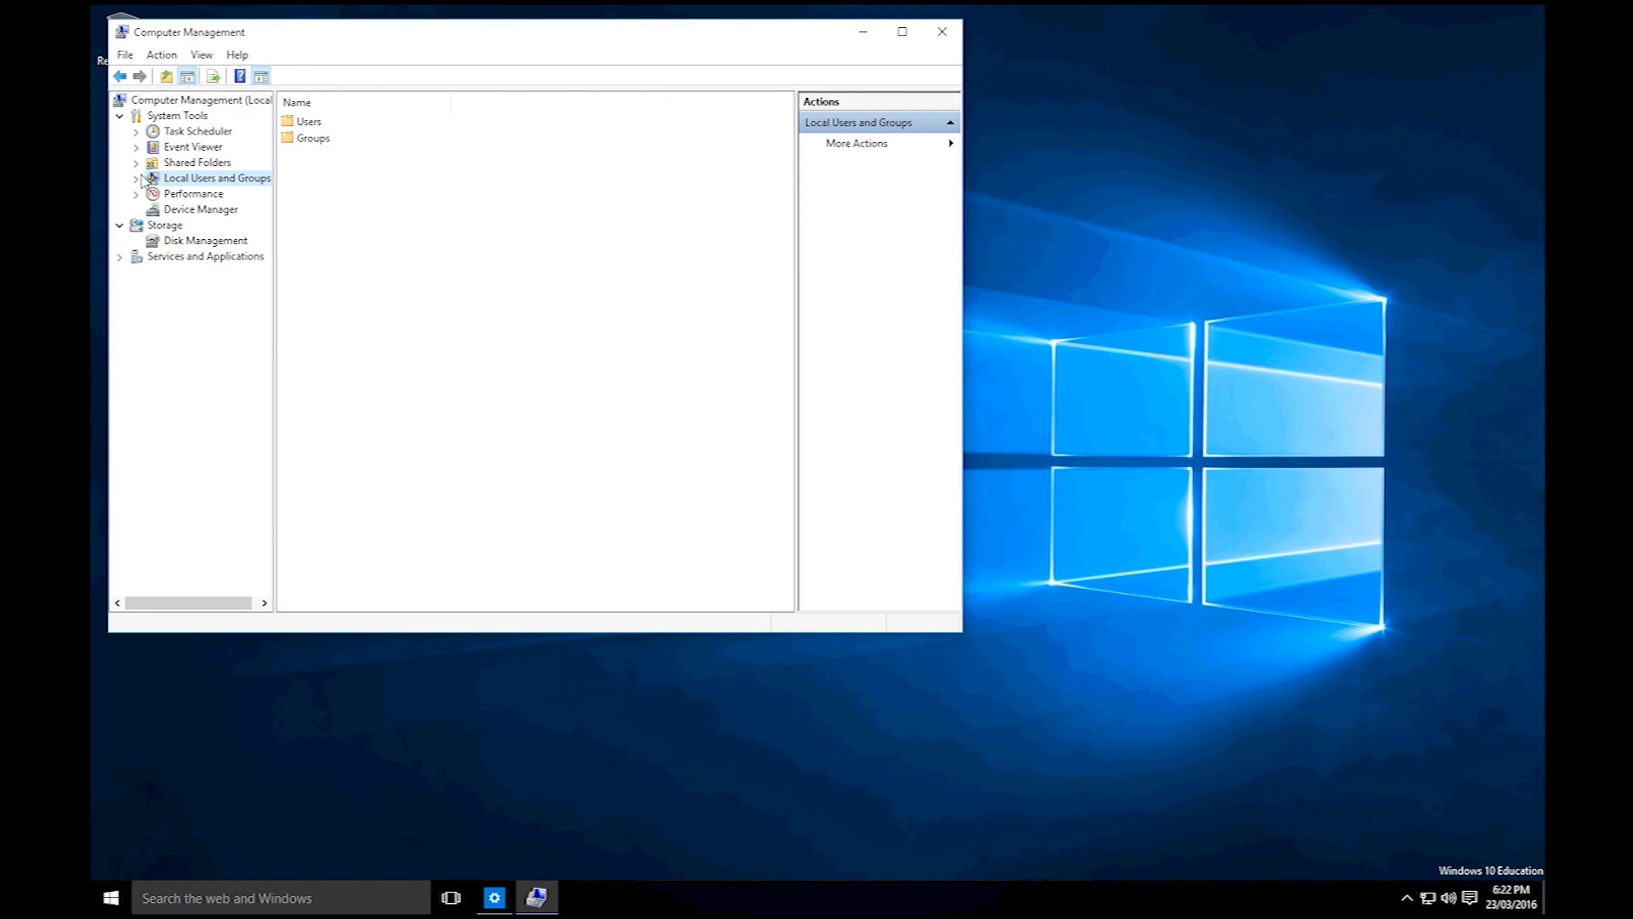
{"action": "left_click", "coordinate": [136, 179]}
{"action": "left_click", "coordinate": [187, 194]}
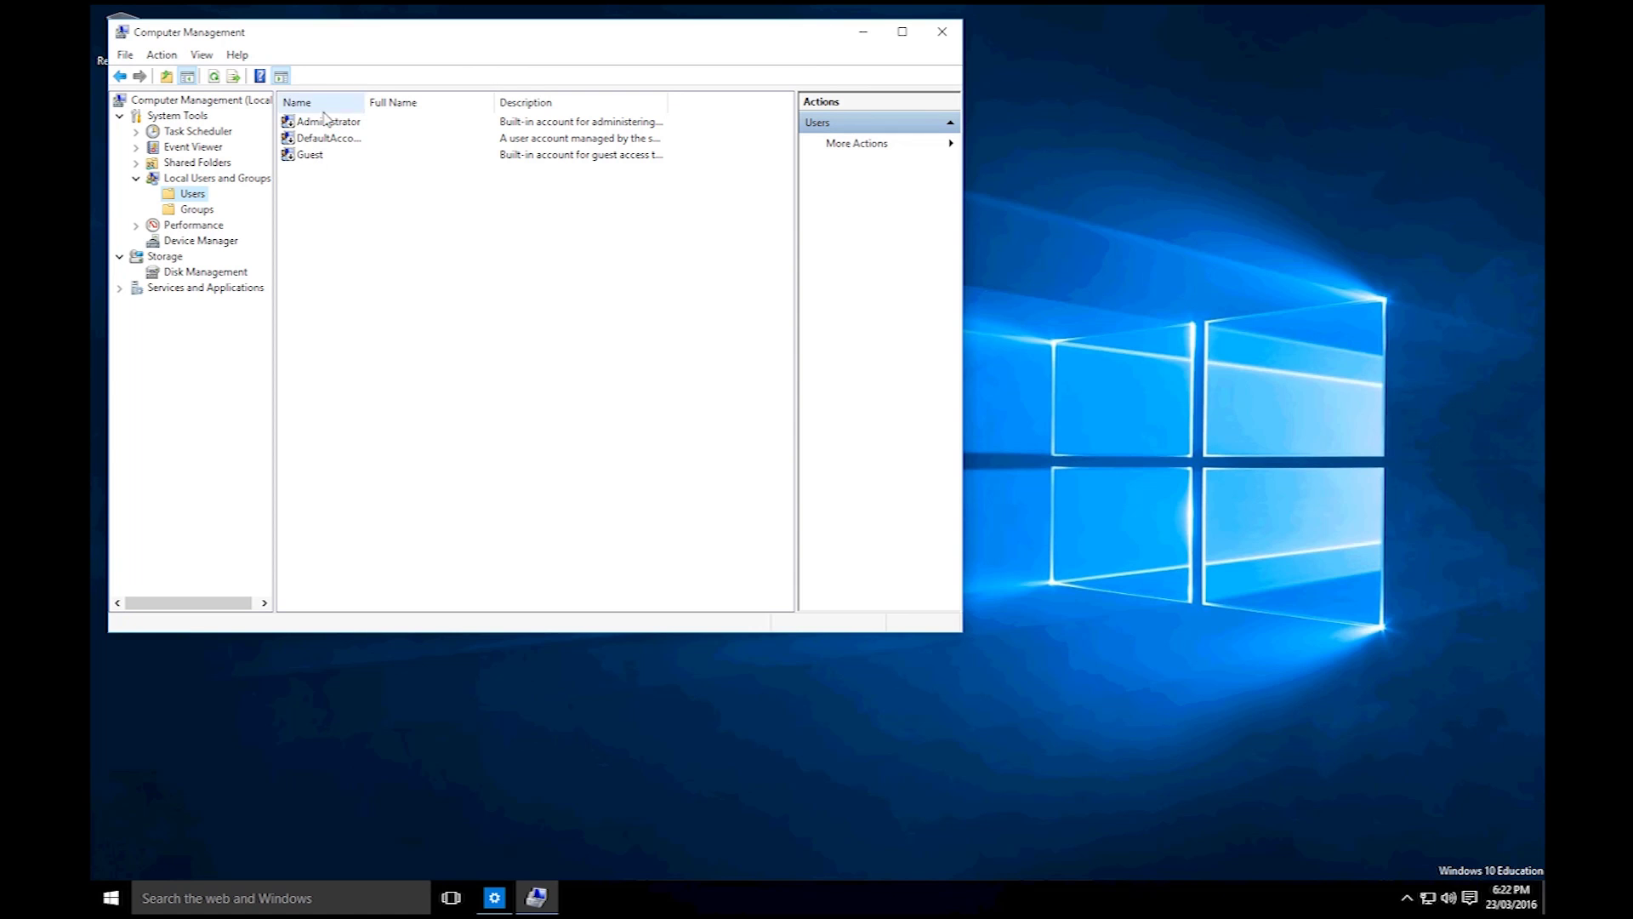
Create local user 'user' with no forced password change and a password that never expires
{"action": "right_click", "coordinate": [307, 188]}
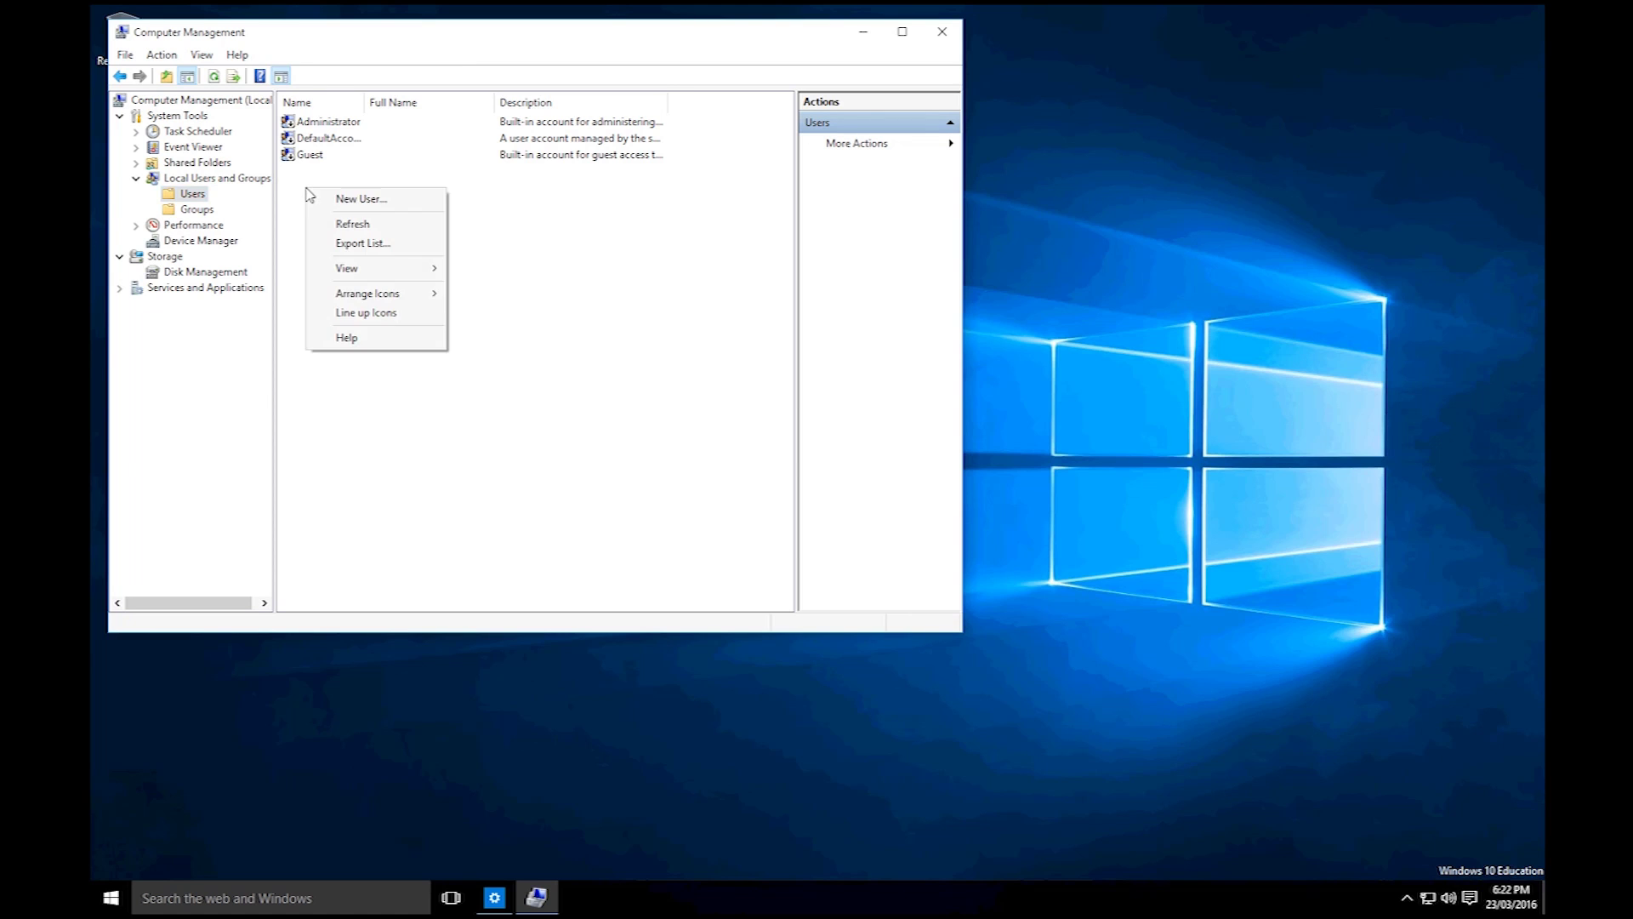
{"action": "left_click", "coordinate": [380, 201]}
{"action": "type", "text": "user"}
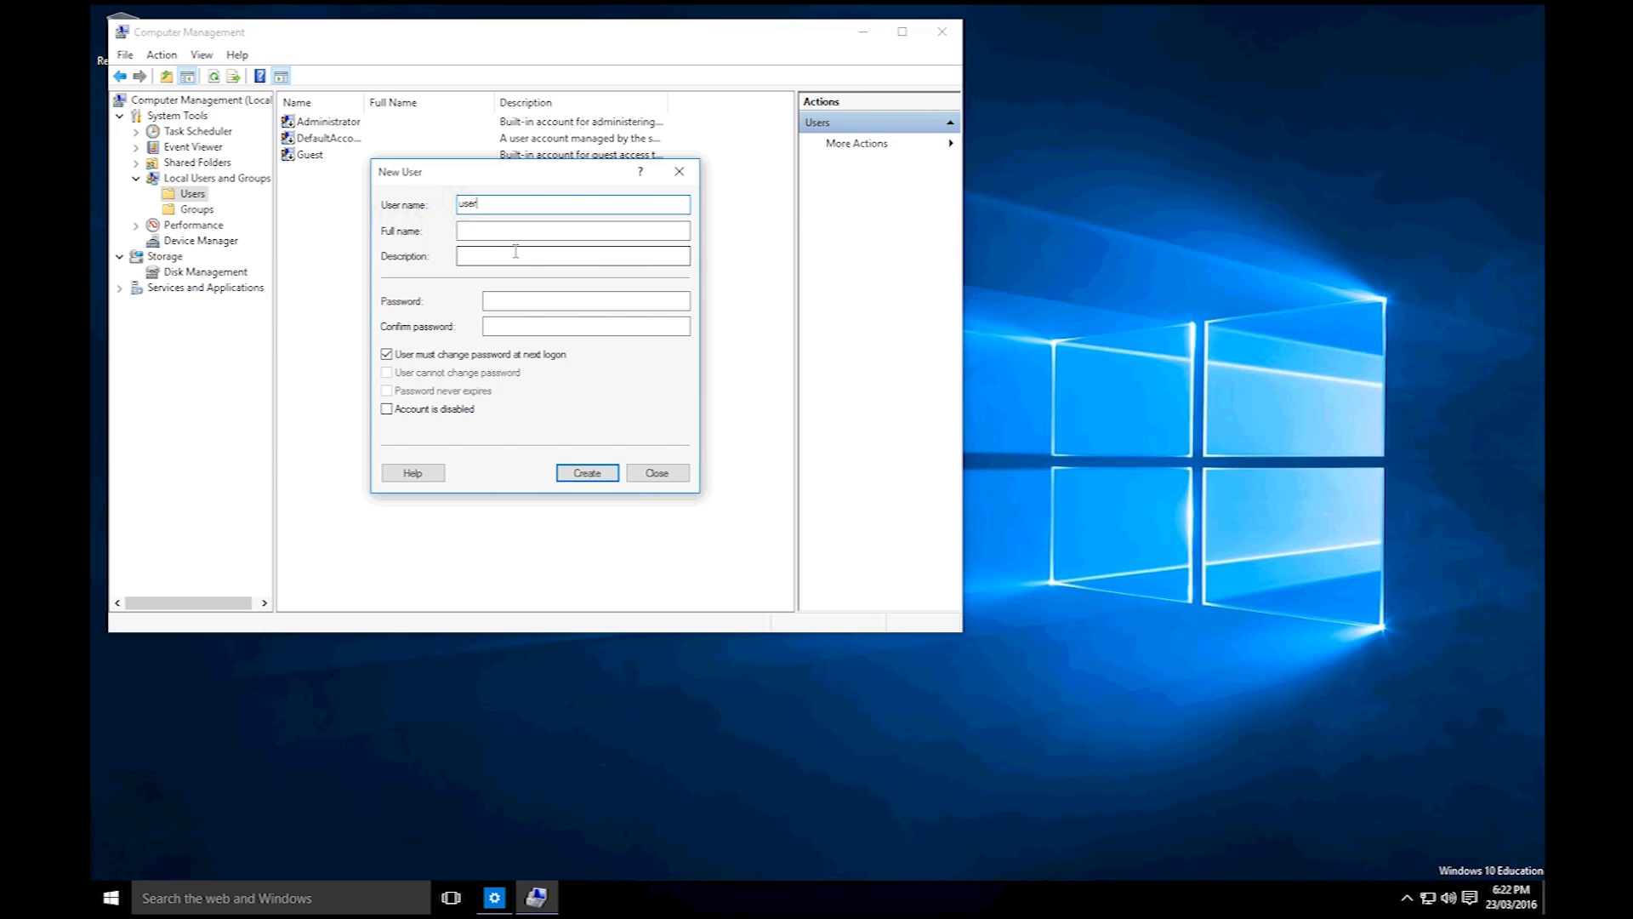
{"action": "left_click", "coordinate": [417, 354]}
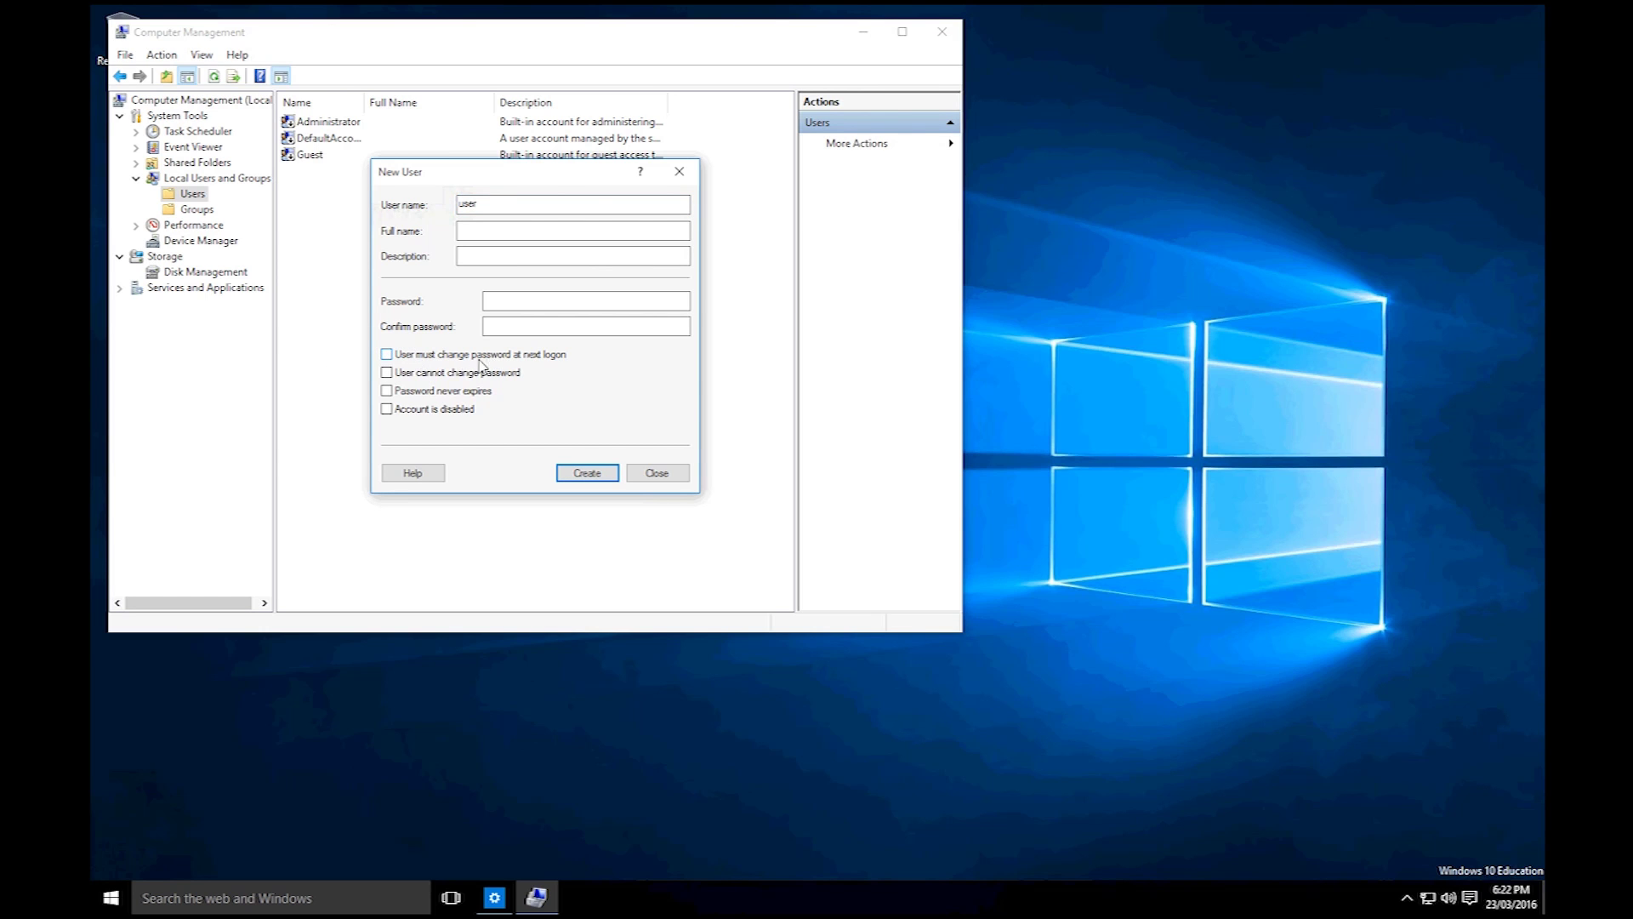
{"action": "left_click", "coordinate": [445, 393]}
{"action": "left_click", "coordinate": [588, 474]}
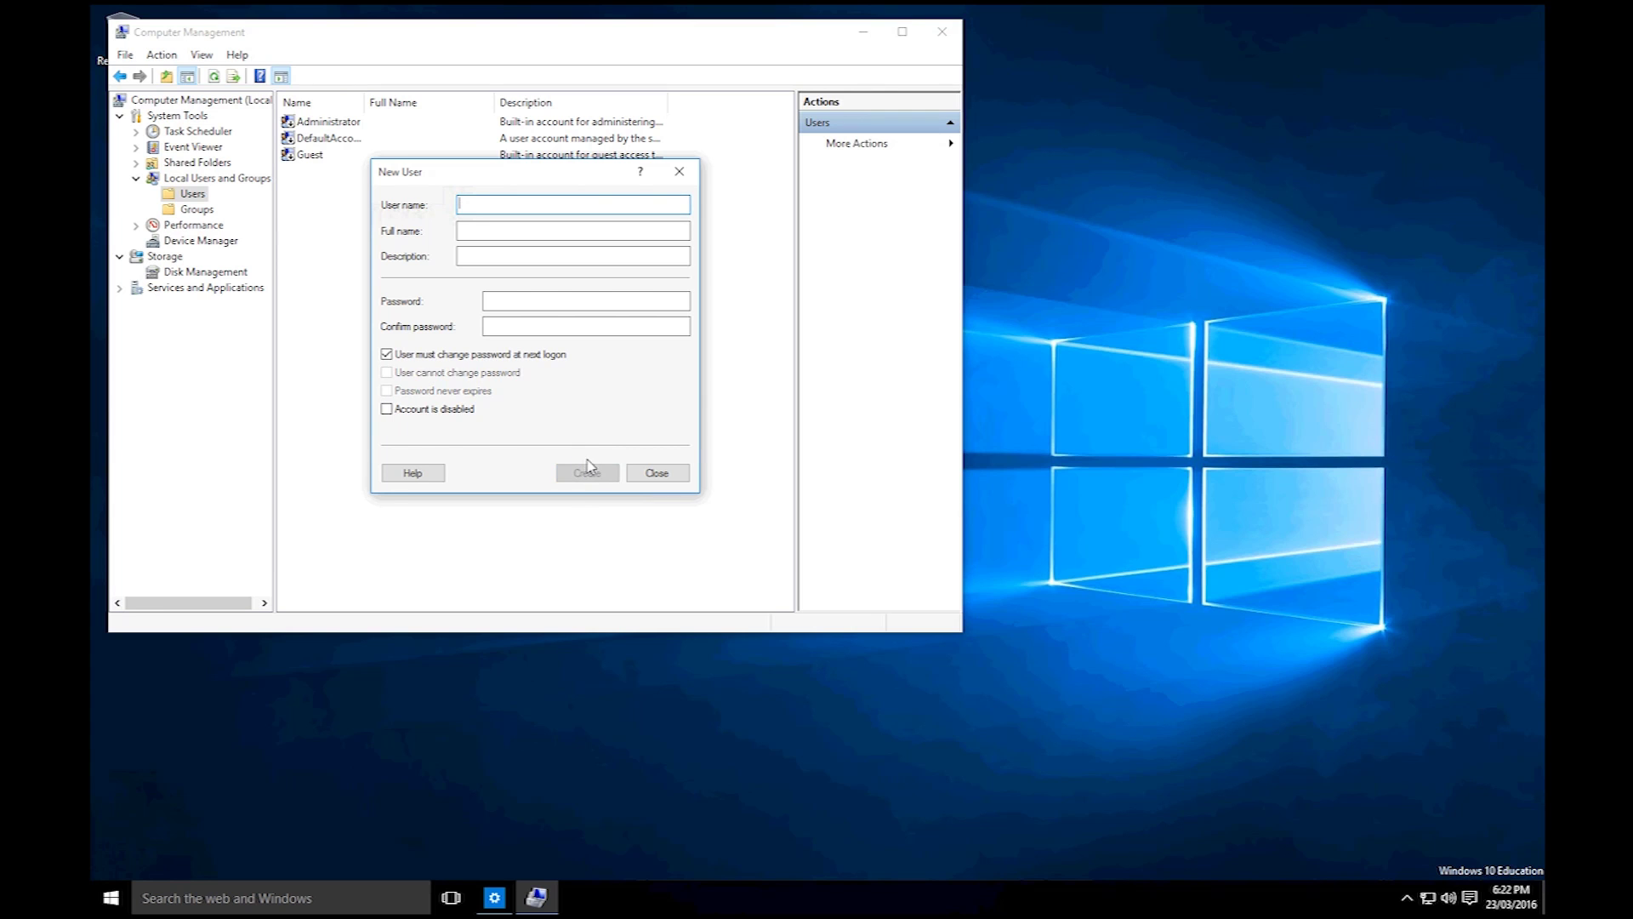
{"action": "left_click", "coordinate": [665, 477]}
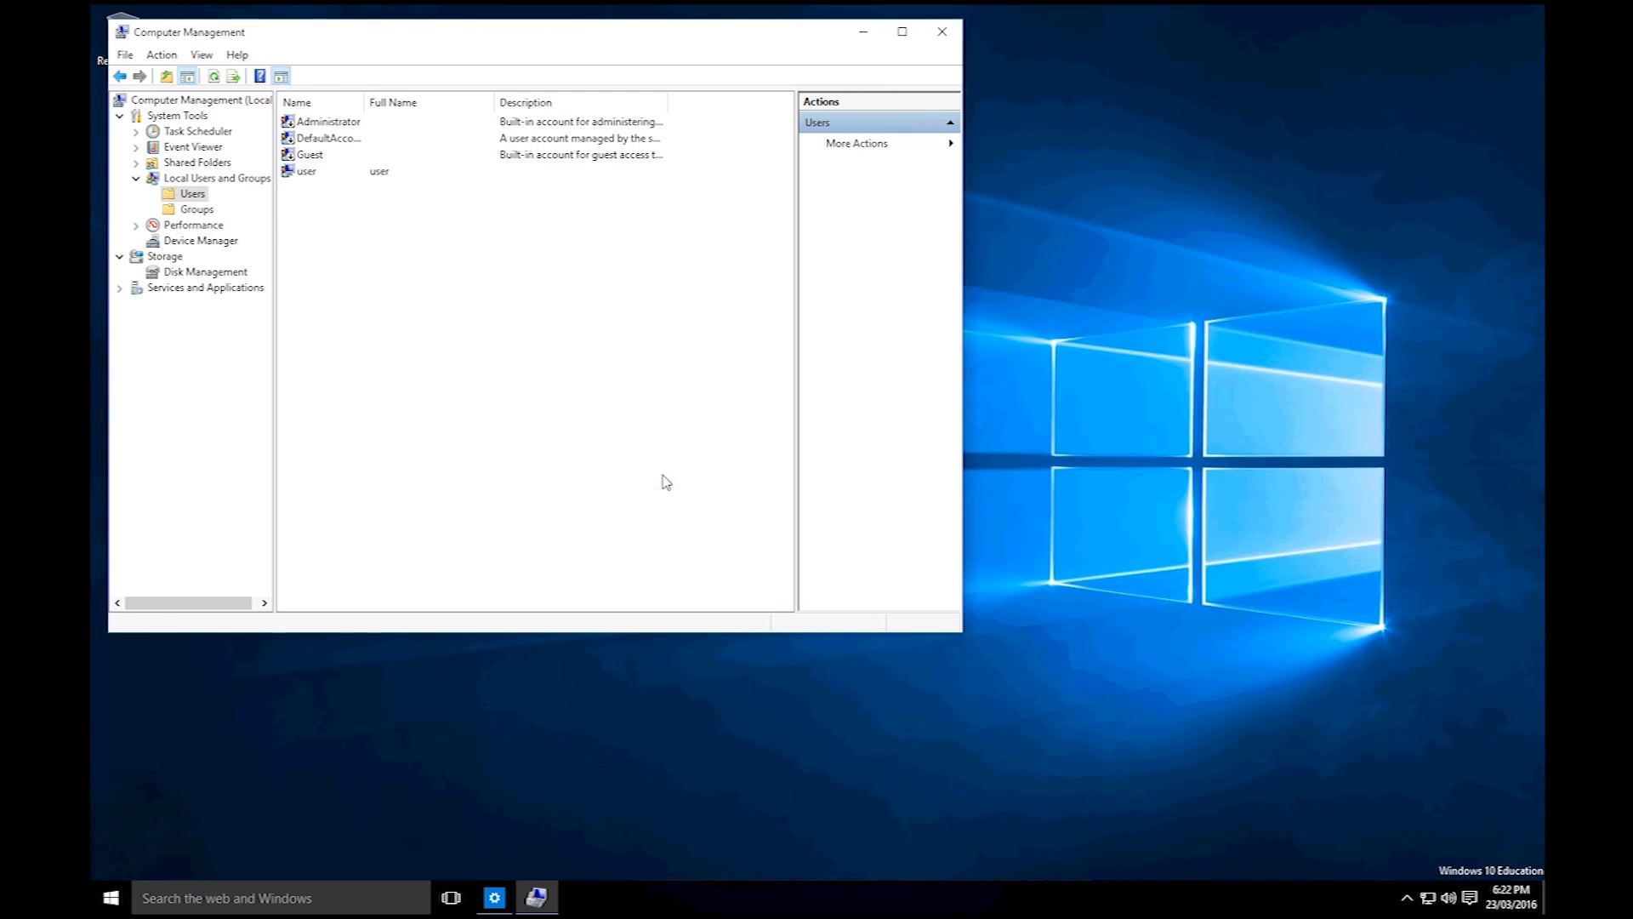
Add the local account 'user' as a member of the Administrators group
{"action": "left_click", "coordinate": [334, 178]}
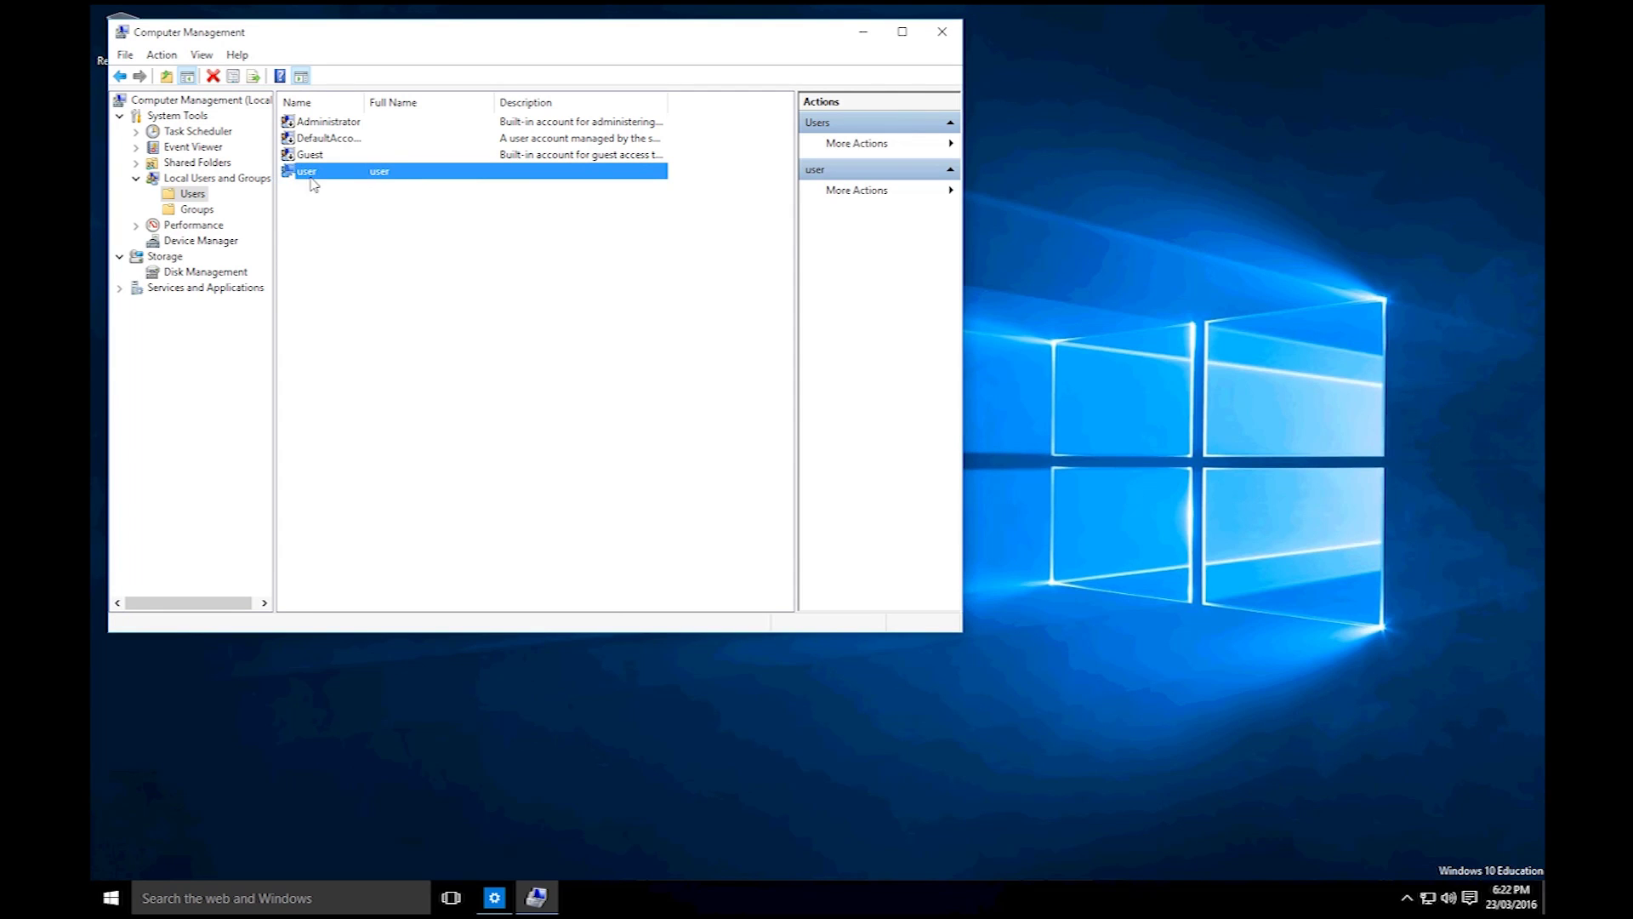
{"action": "left_click", "coordinate": [191, 213]}
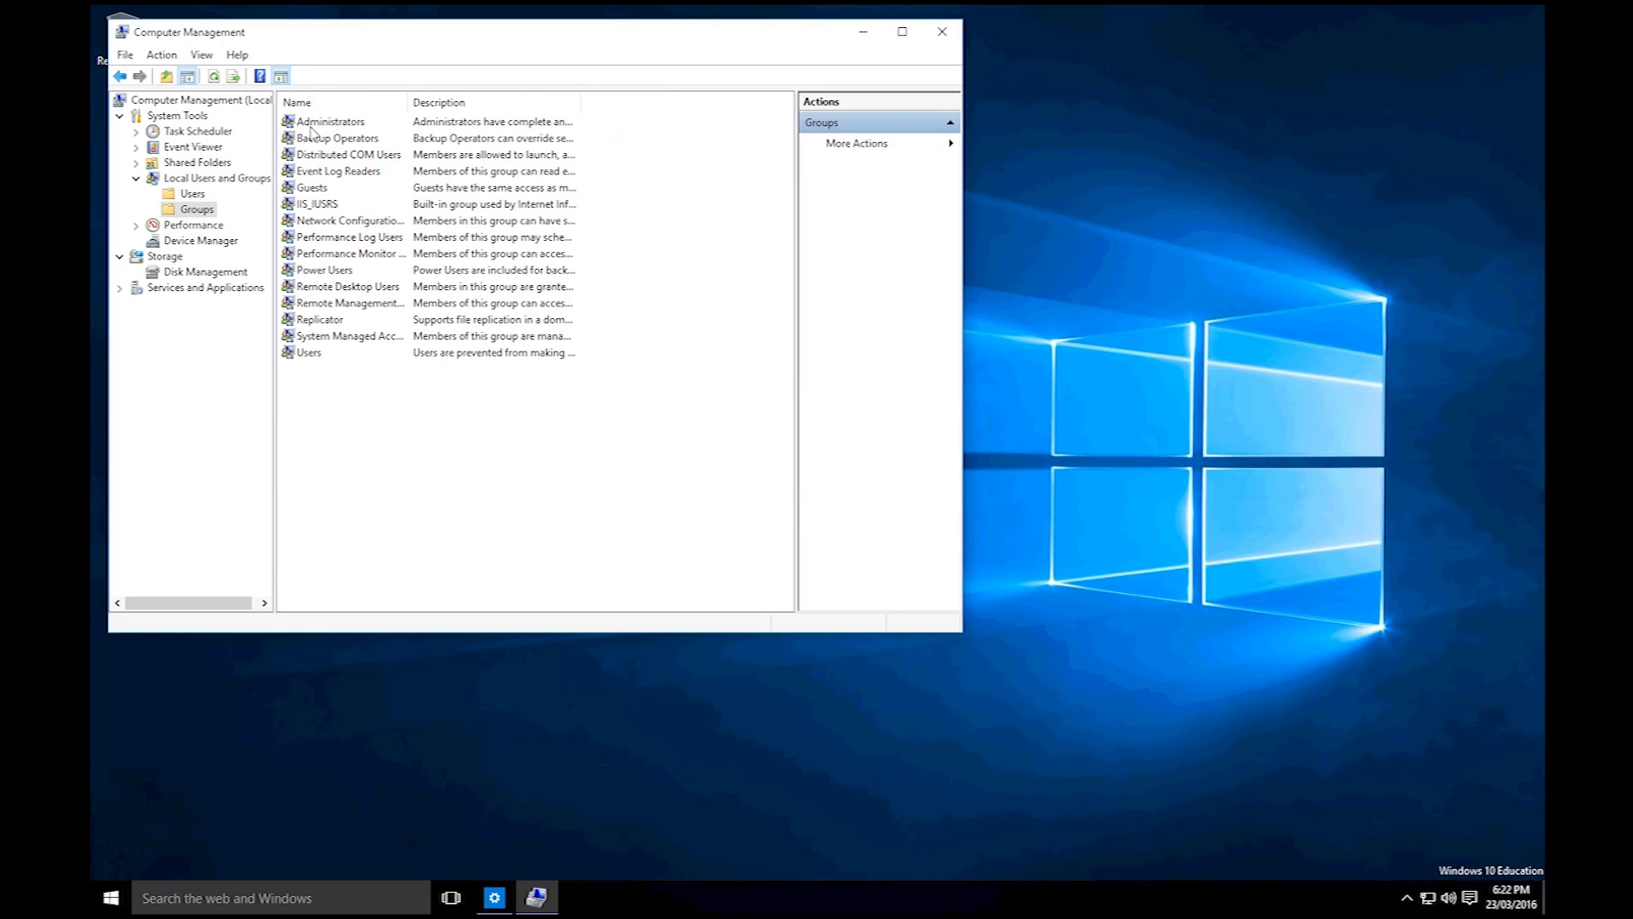
{"action": "double_click", "coordinate": [336, 124]}
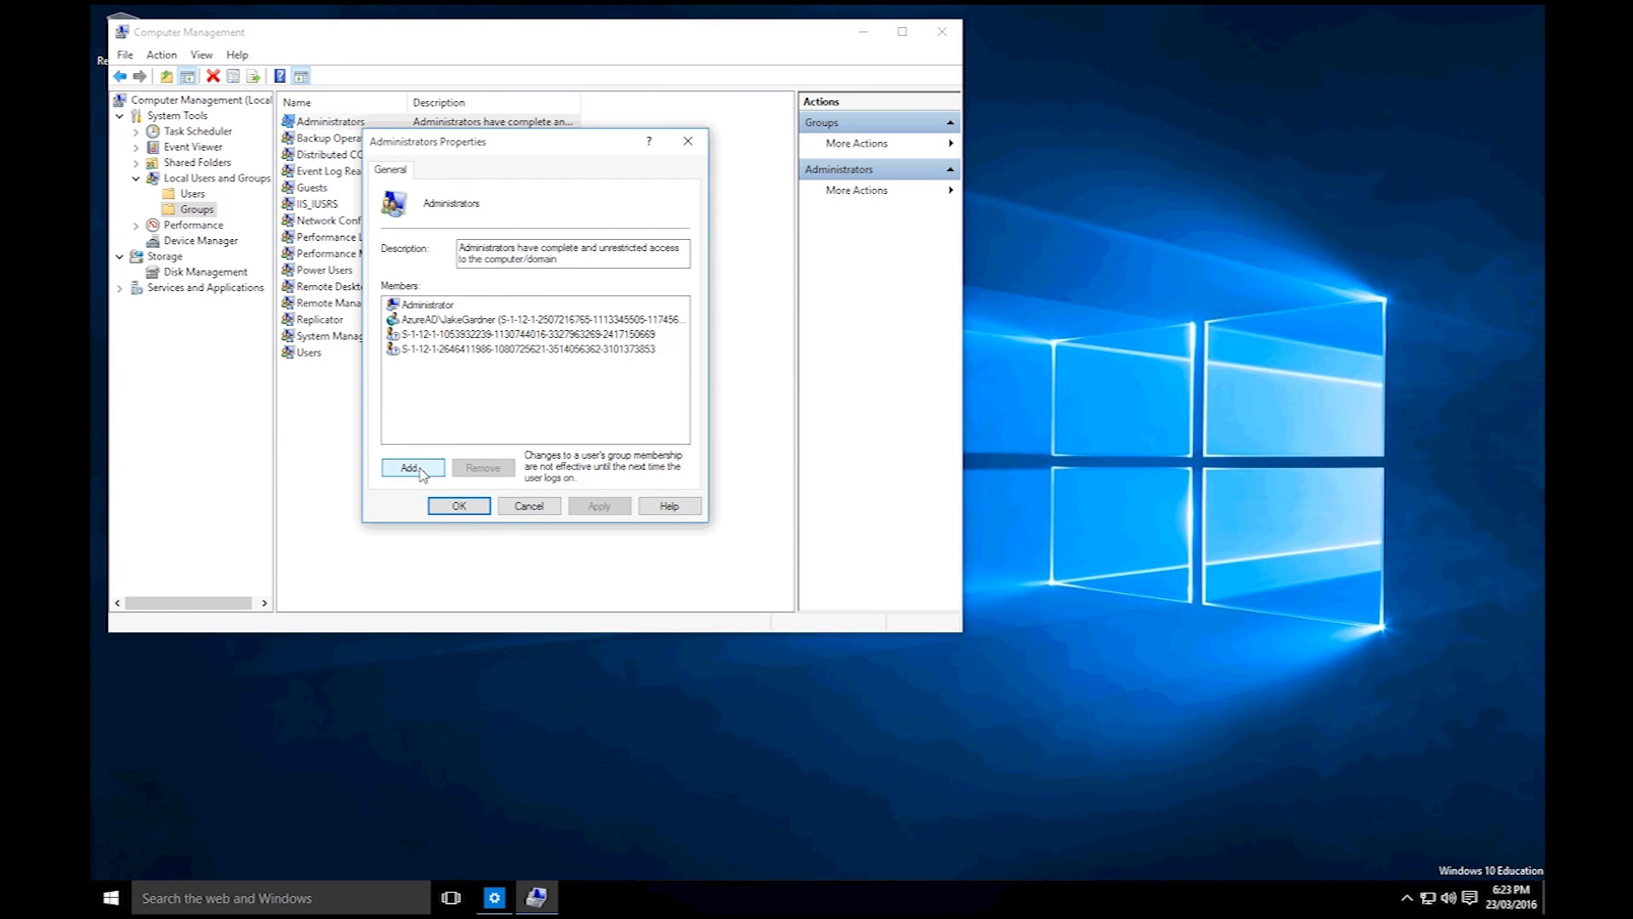
{"action": "left_click", "coordinate": [420, 469]}
{"action": "type", "text": "user"}
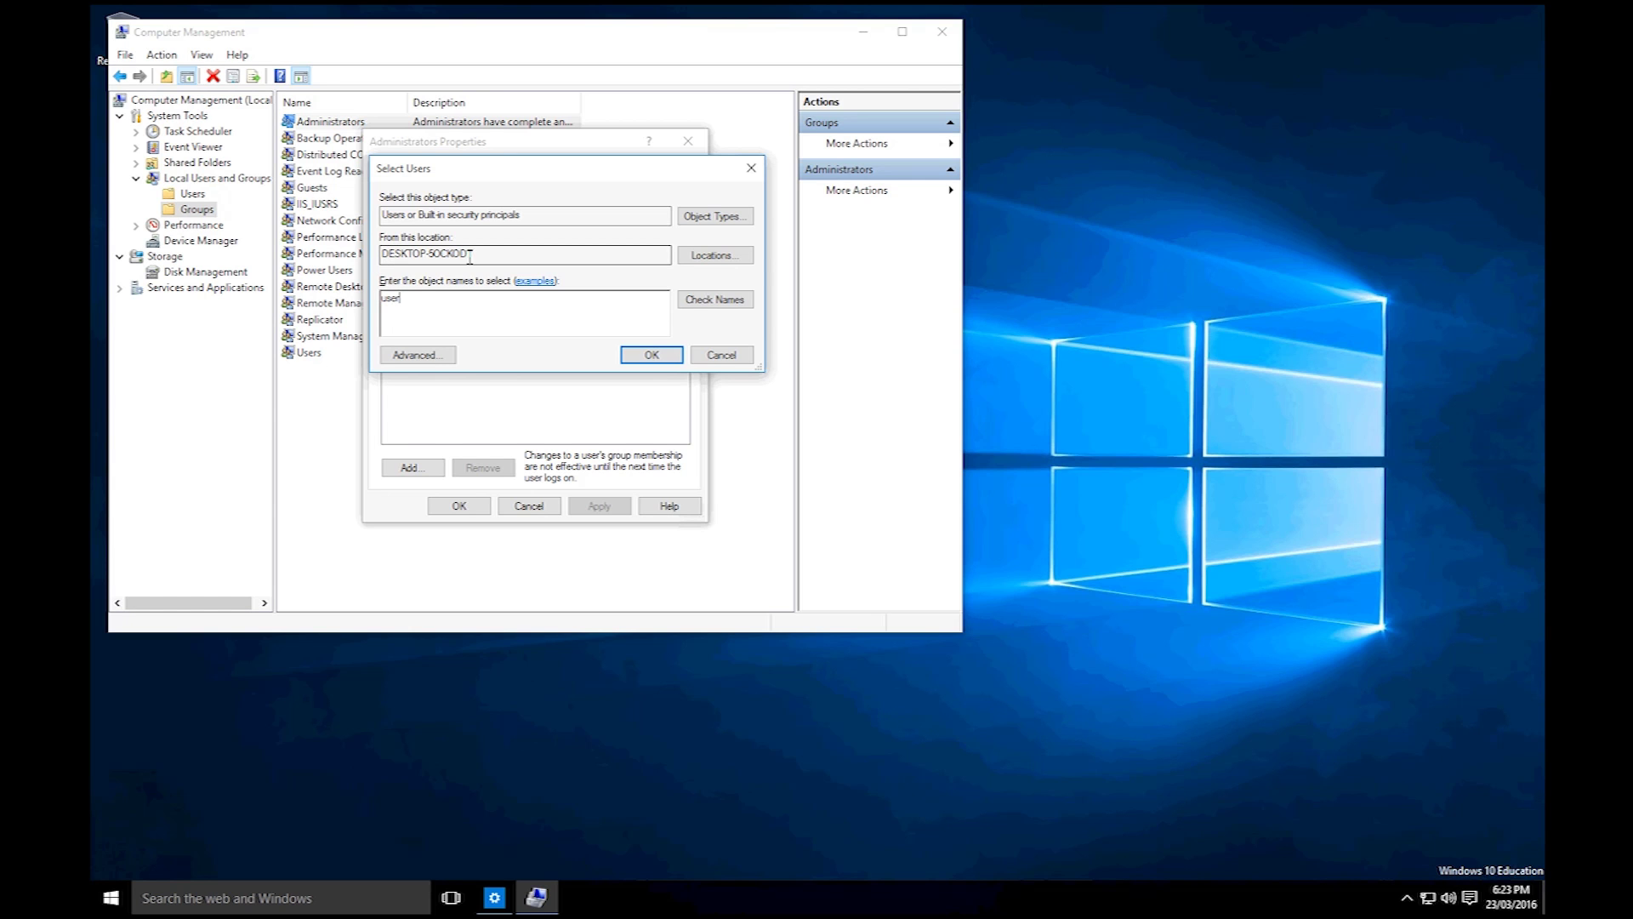
{"action": "left_click", "coordinate": [714, 299]}
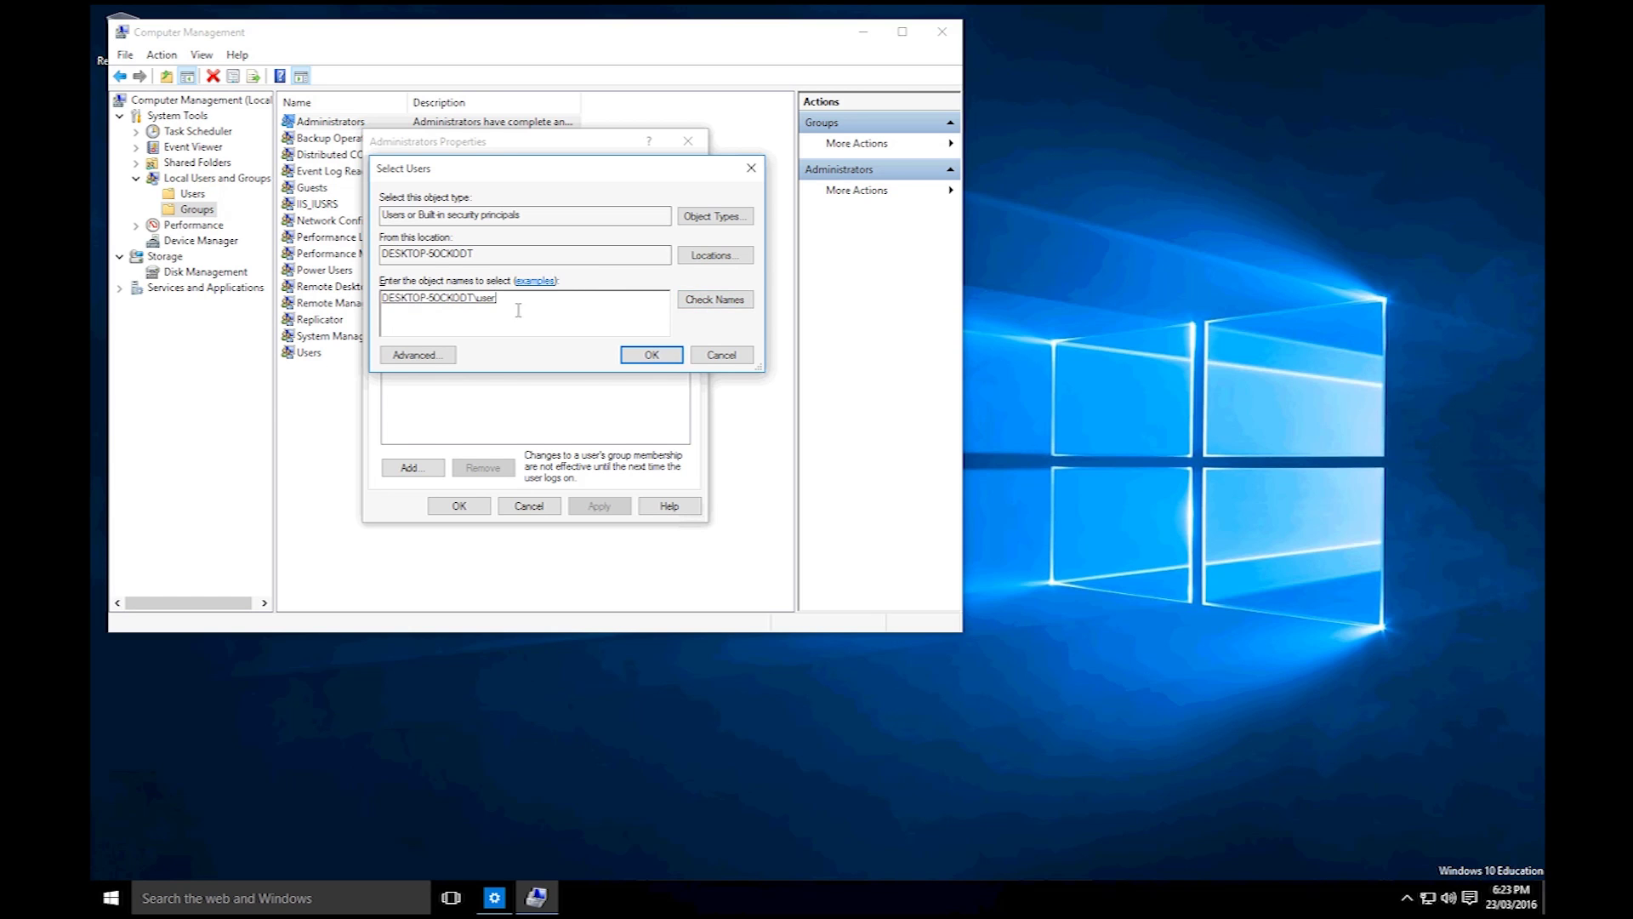
{"action": "left_click", "coordinate": [670, 362]}
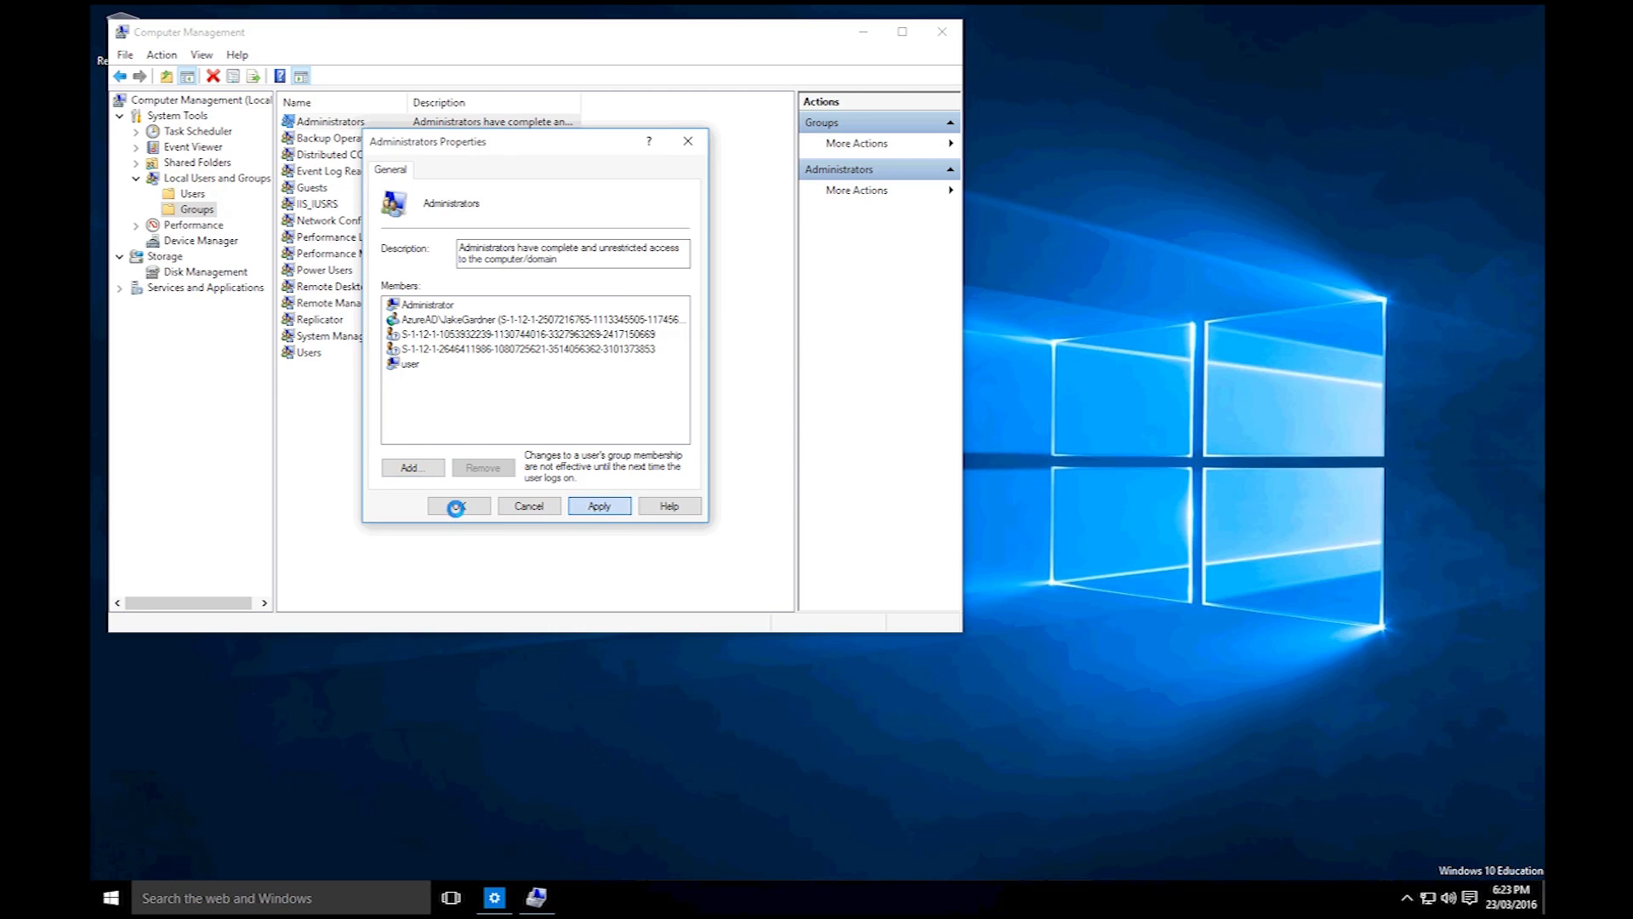
{"action": "left_click", "coordinate": [459, 506]}
Close Computer Management and disconnect from the organization, entering 'user' as the alternate local account
{"action": "left_click", "coordinate": [941, 31]}
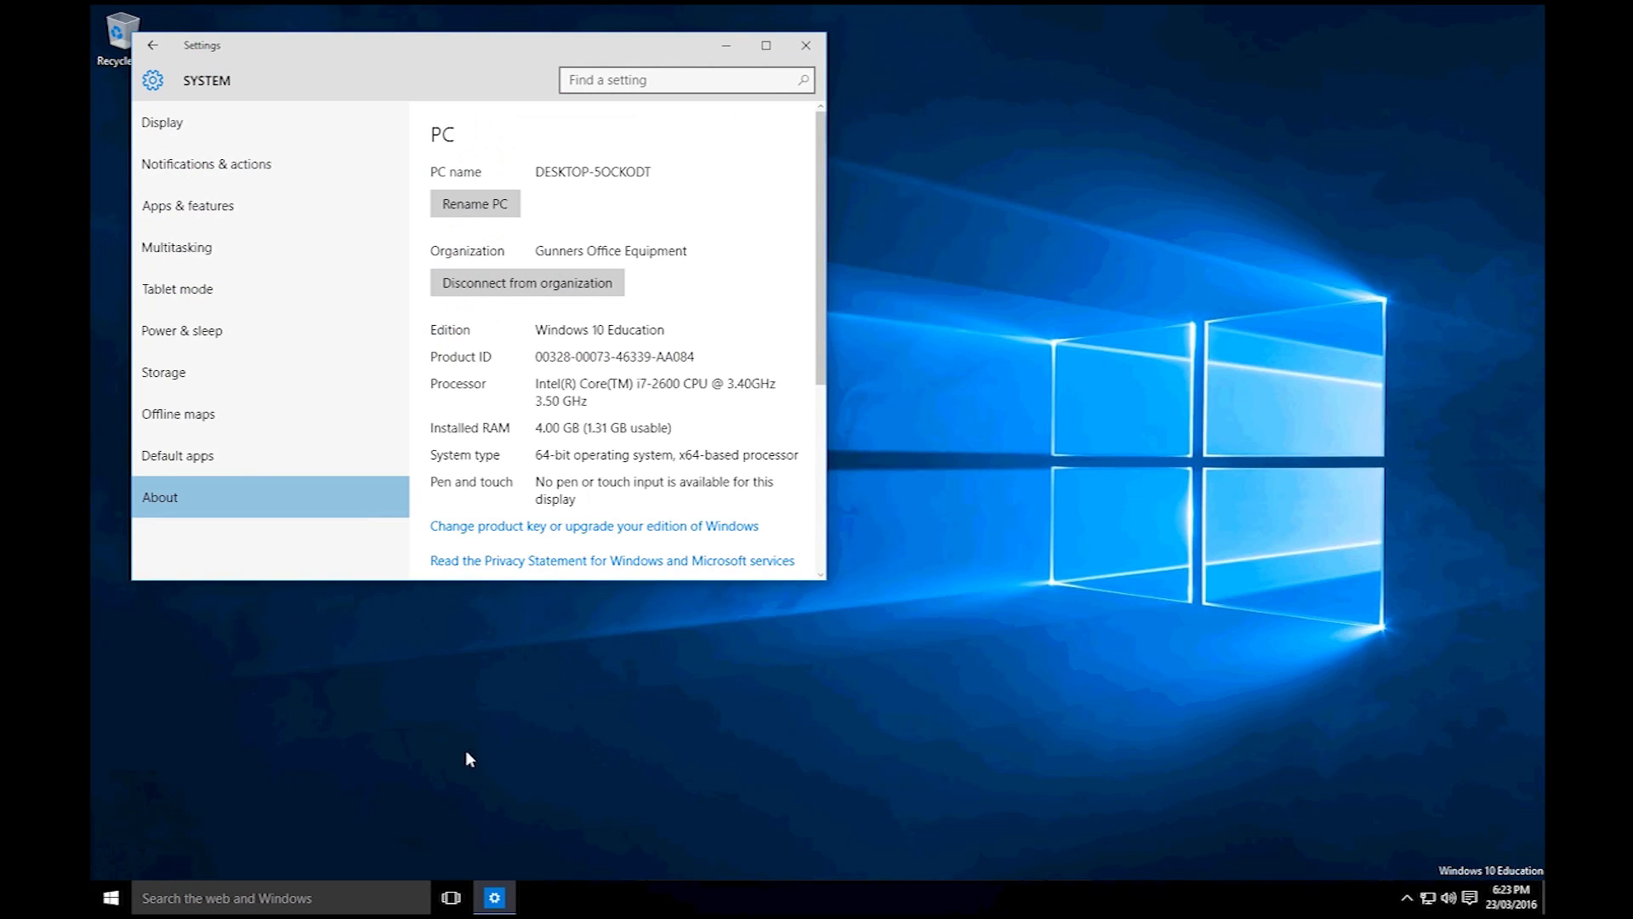
{"action": "left_click", "coordinate": [510, 282]}
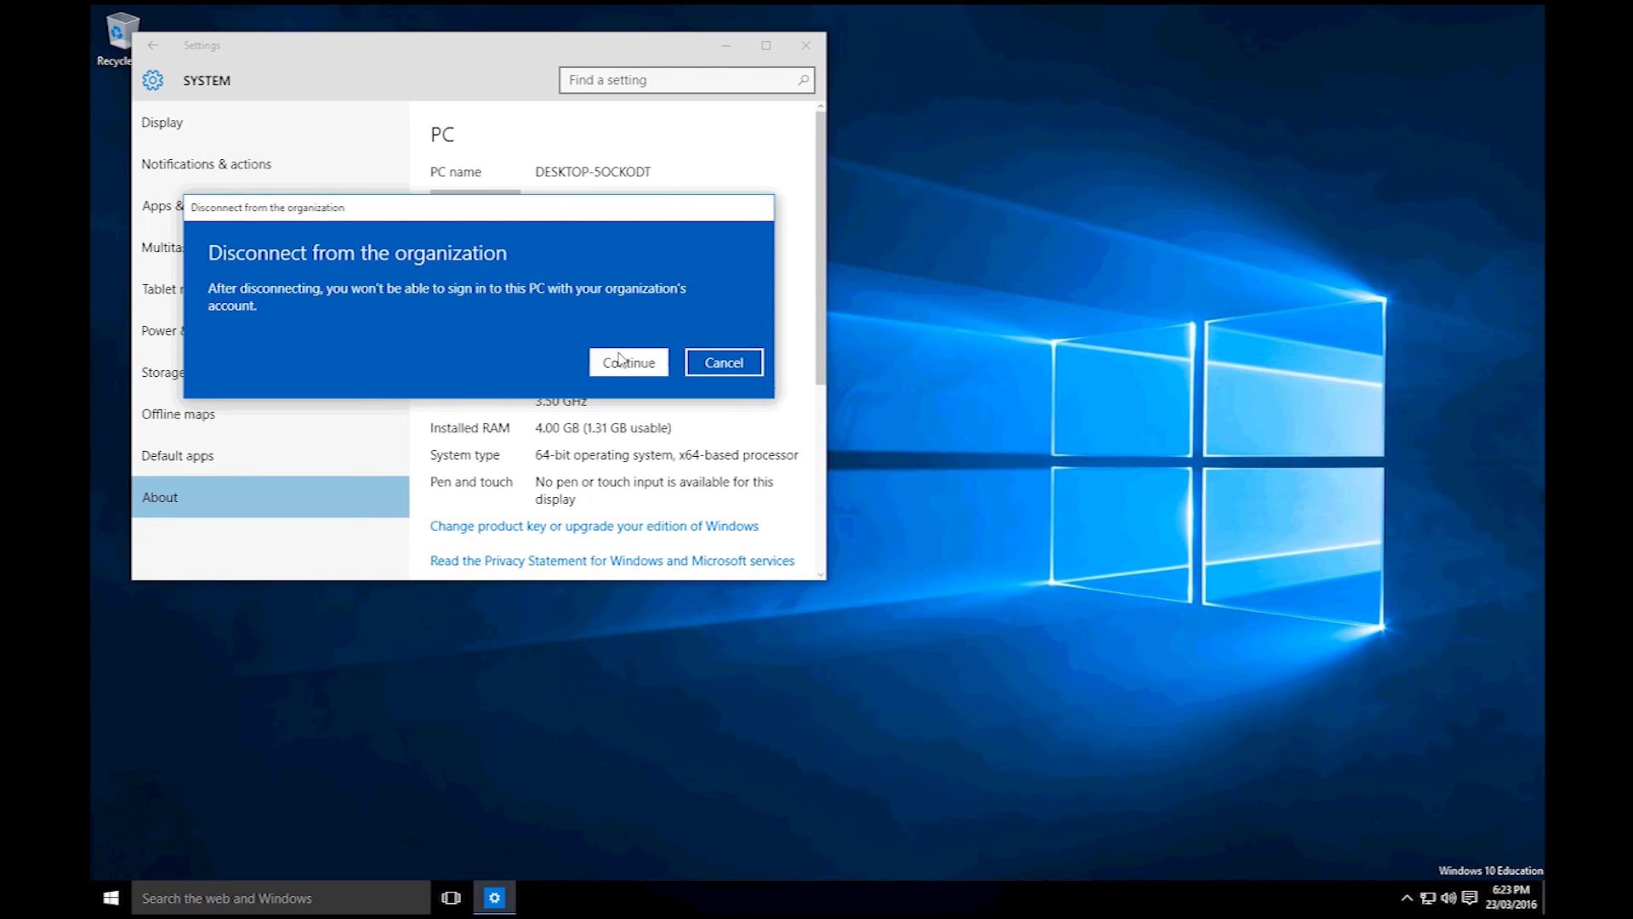
{"action": "left_click", "coordinate": [627, 361]}
{"action": "left_click", "coordinate": [393, 318]}
{"action": "type", "text": "user"}
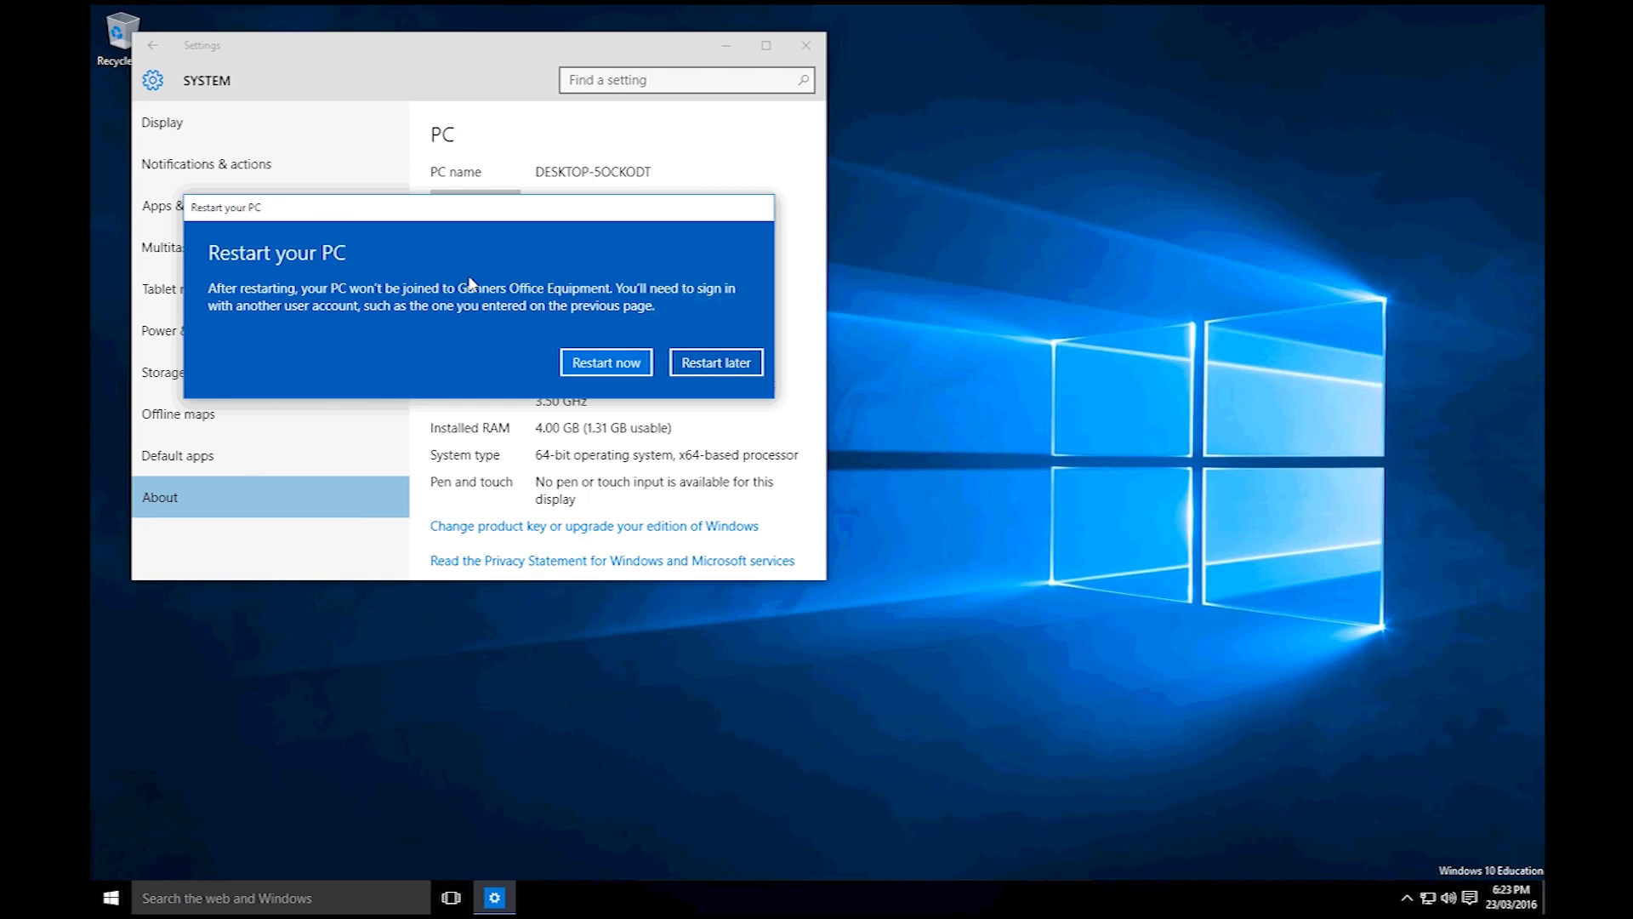
Restart the PC now to finish leaving the organization
{"action": "left_click", "coordinate": [614, 368]}
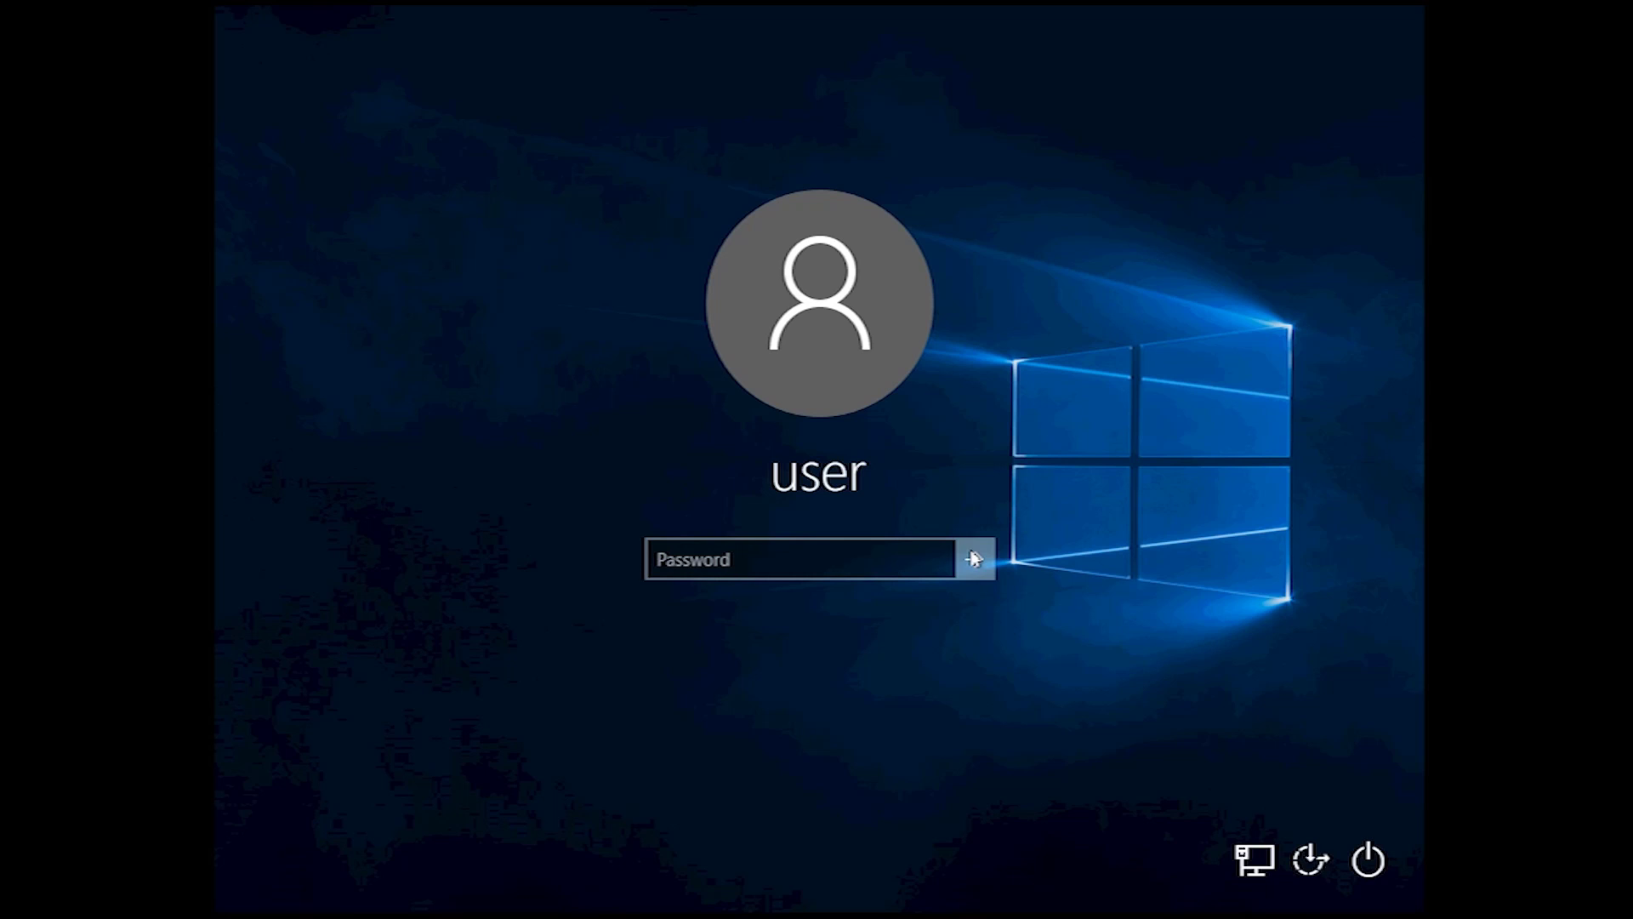
Sign in as the local account 'user' with an empty password
{"action": "key", "text": "Return"}
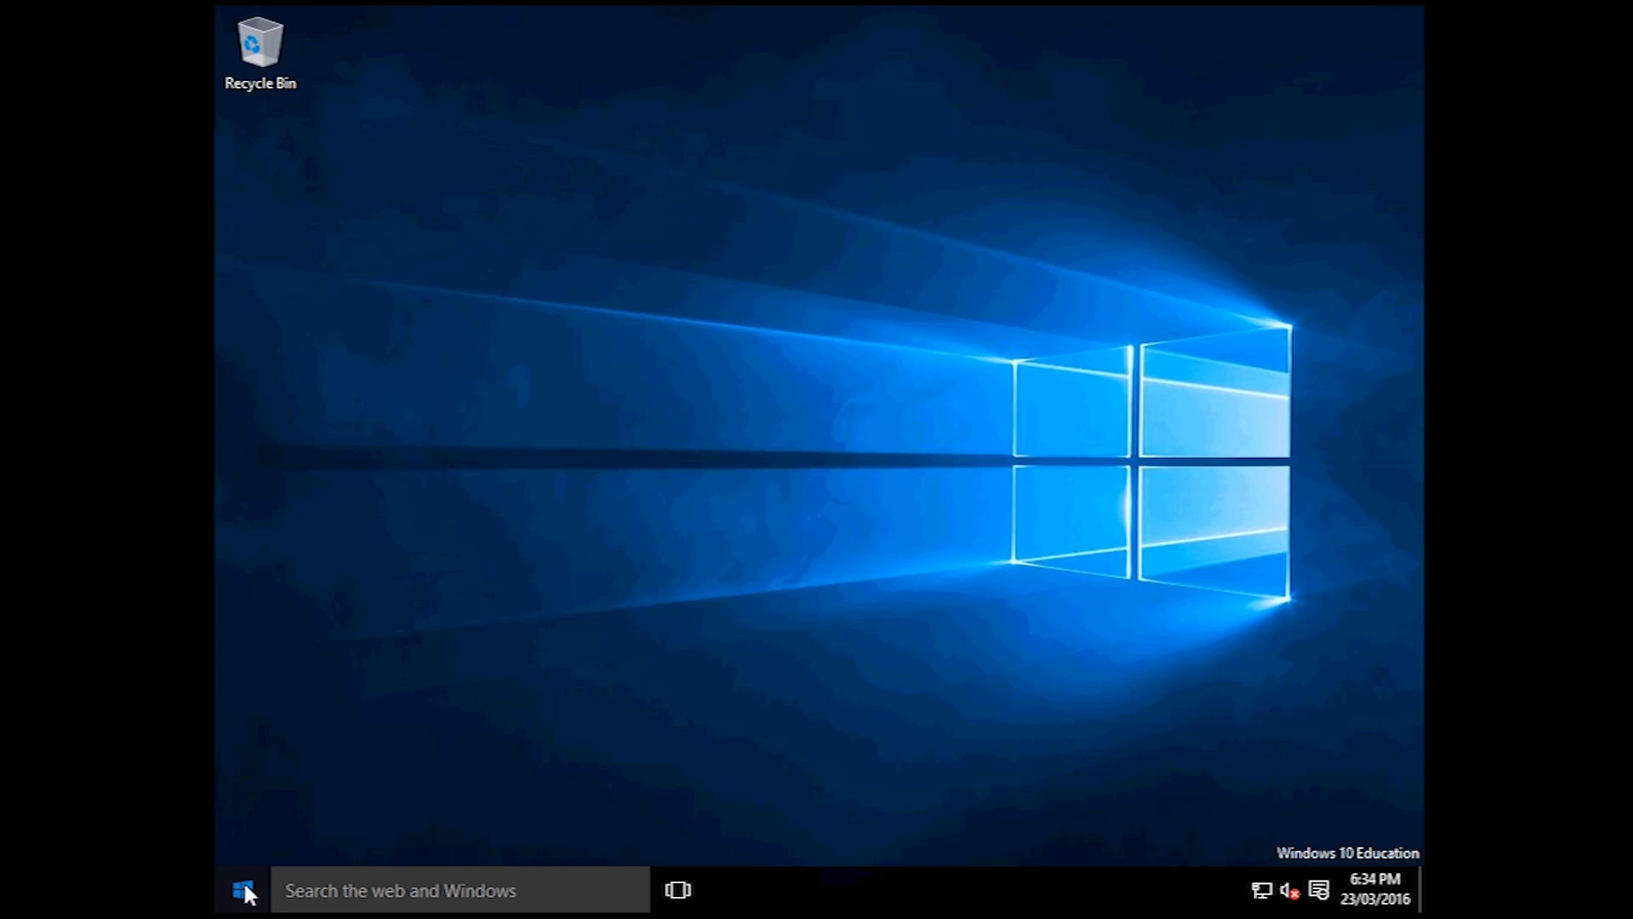
Open Settings > System > About and confirm the organization now reads WORKGROUP
{"action": "left_click", "coordinate": [245, 891]}
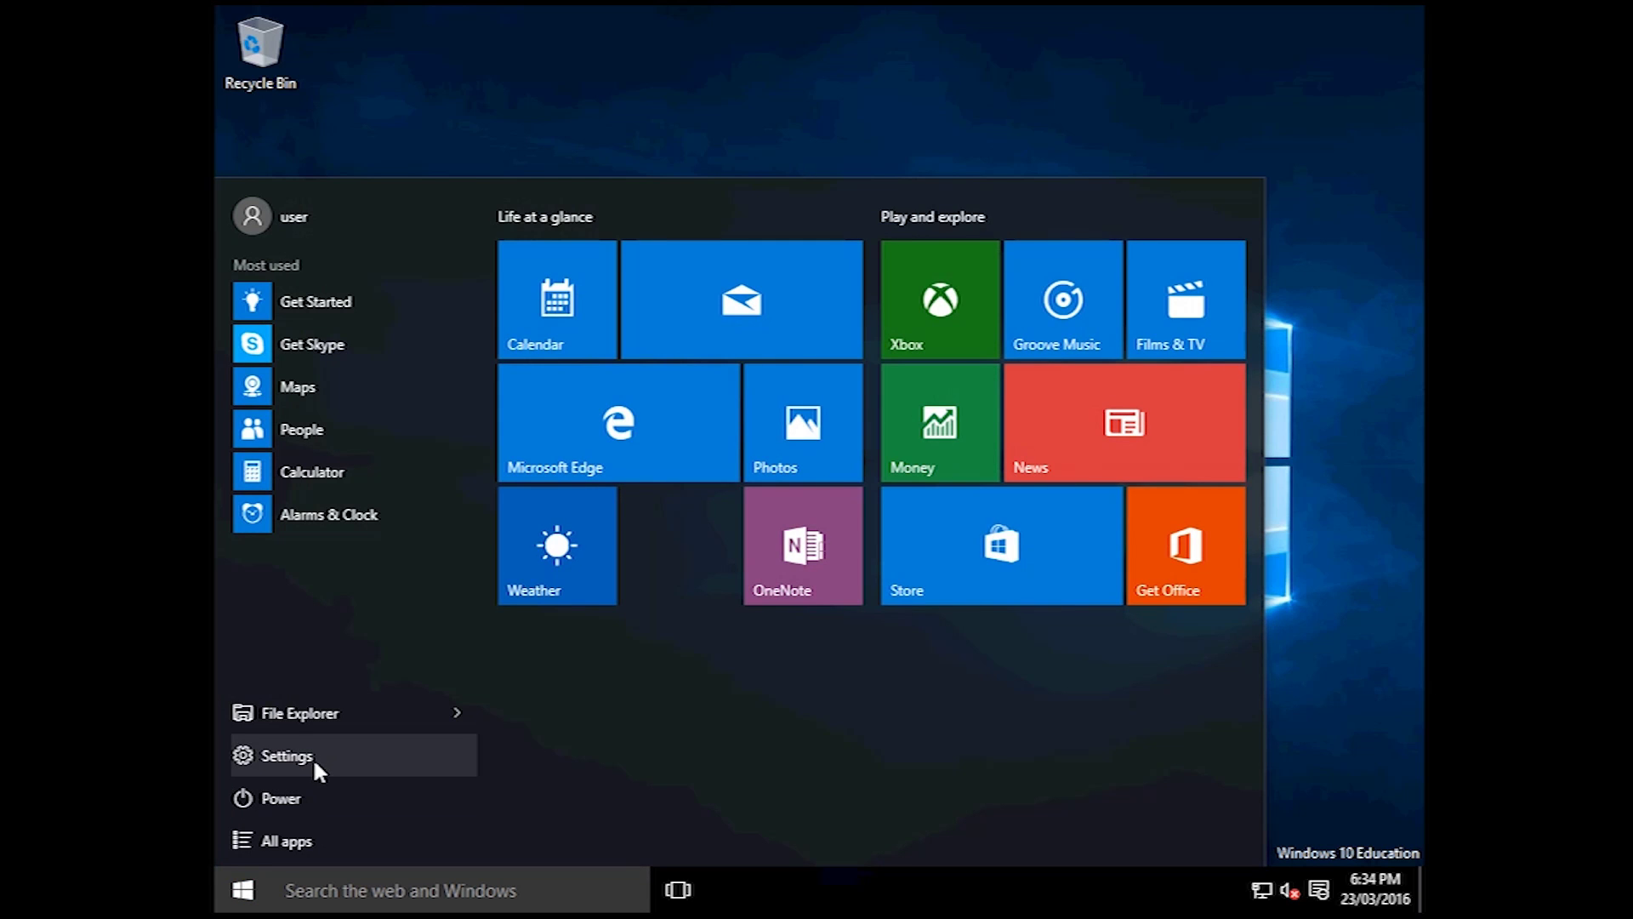
{"action": "left_click", "coordinate": [314, 757]}
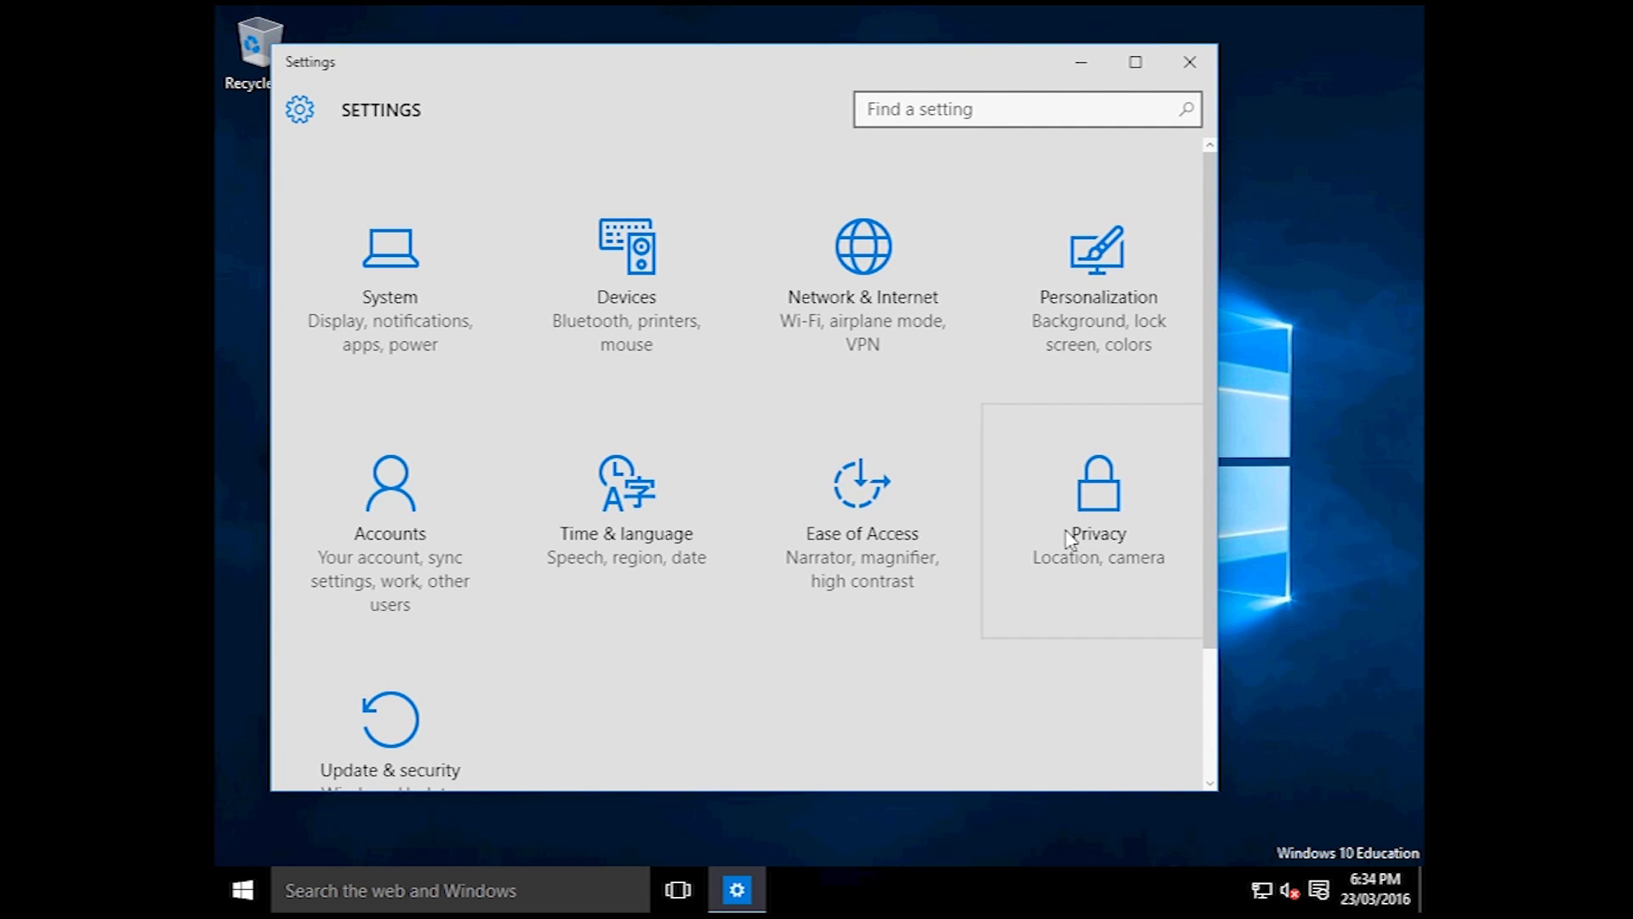
{"action": "left_click", "coordinate": [391, 264]}
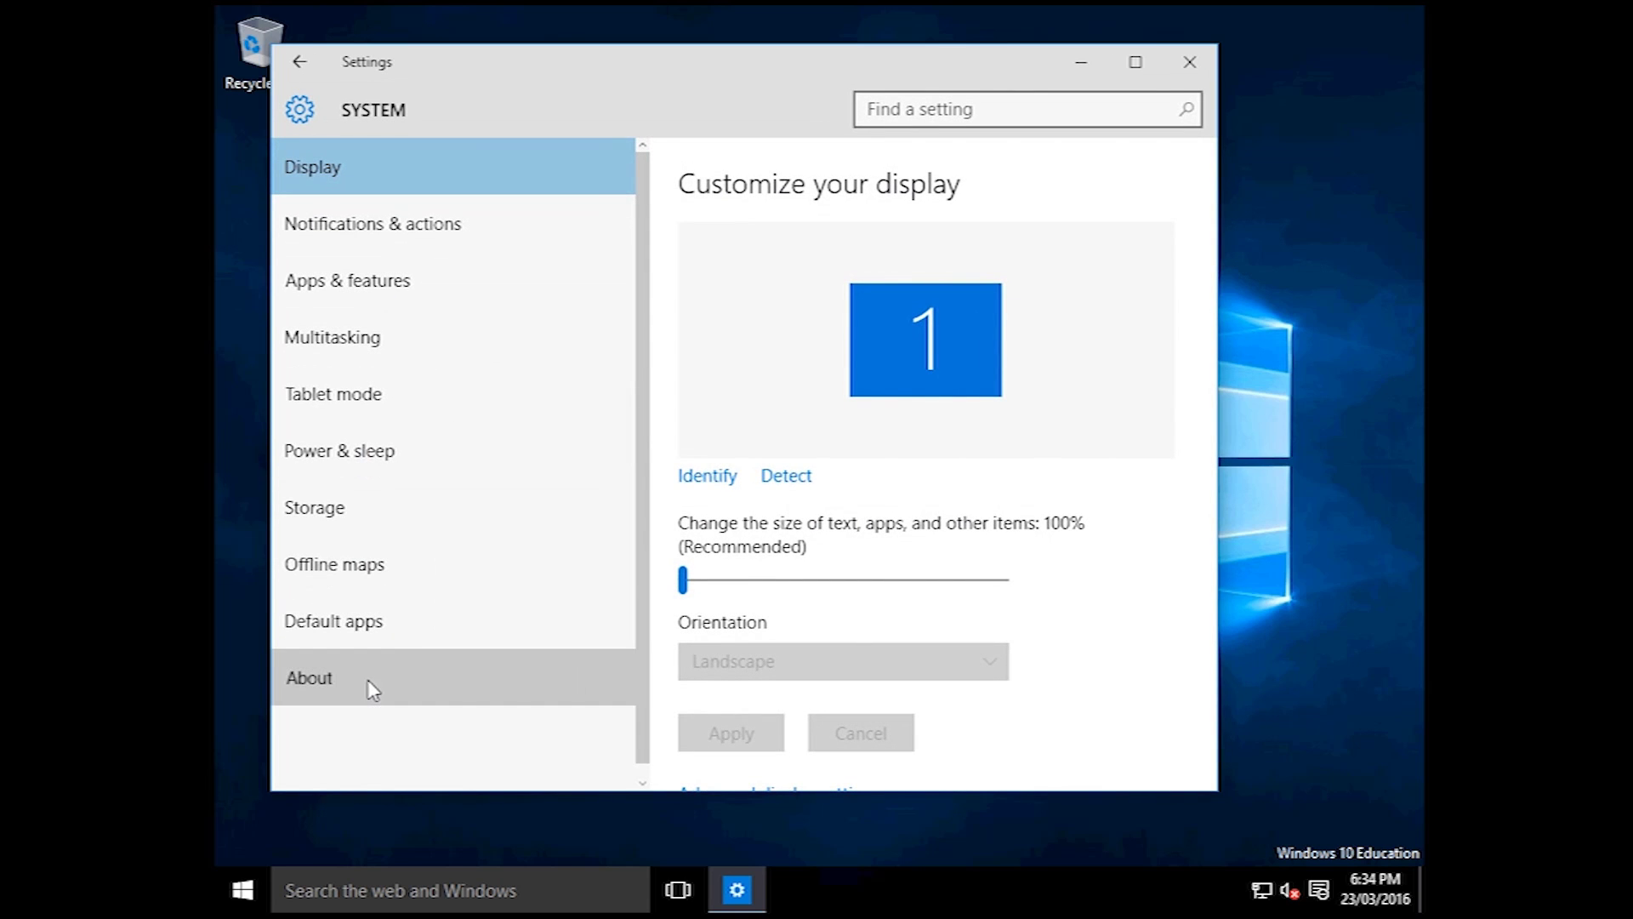
{"action": "left_click", "coordinate": [368, 681]}
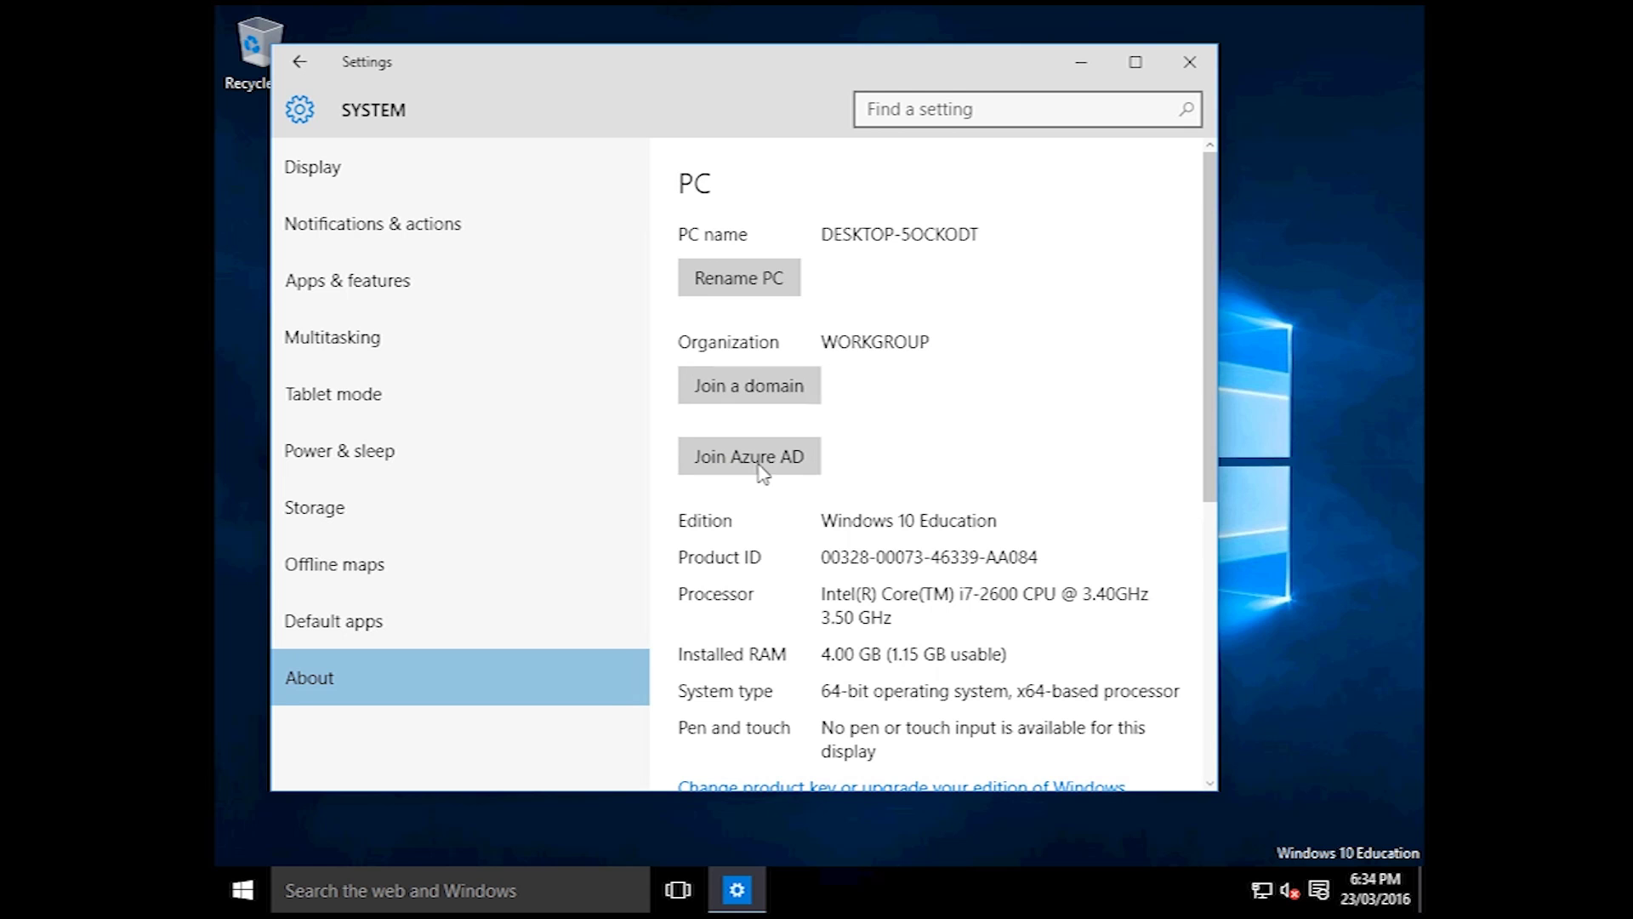
{"action": "scroll", "coordinate": [838, 662], "scroll_direction": "down", "scroll_amount": 3}
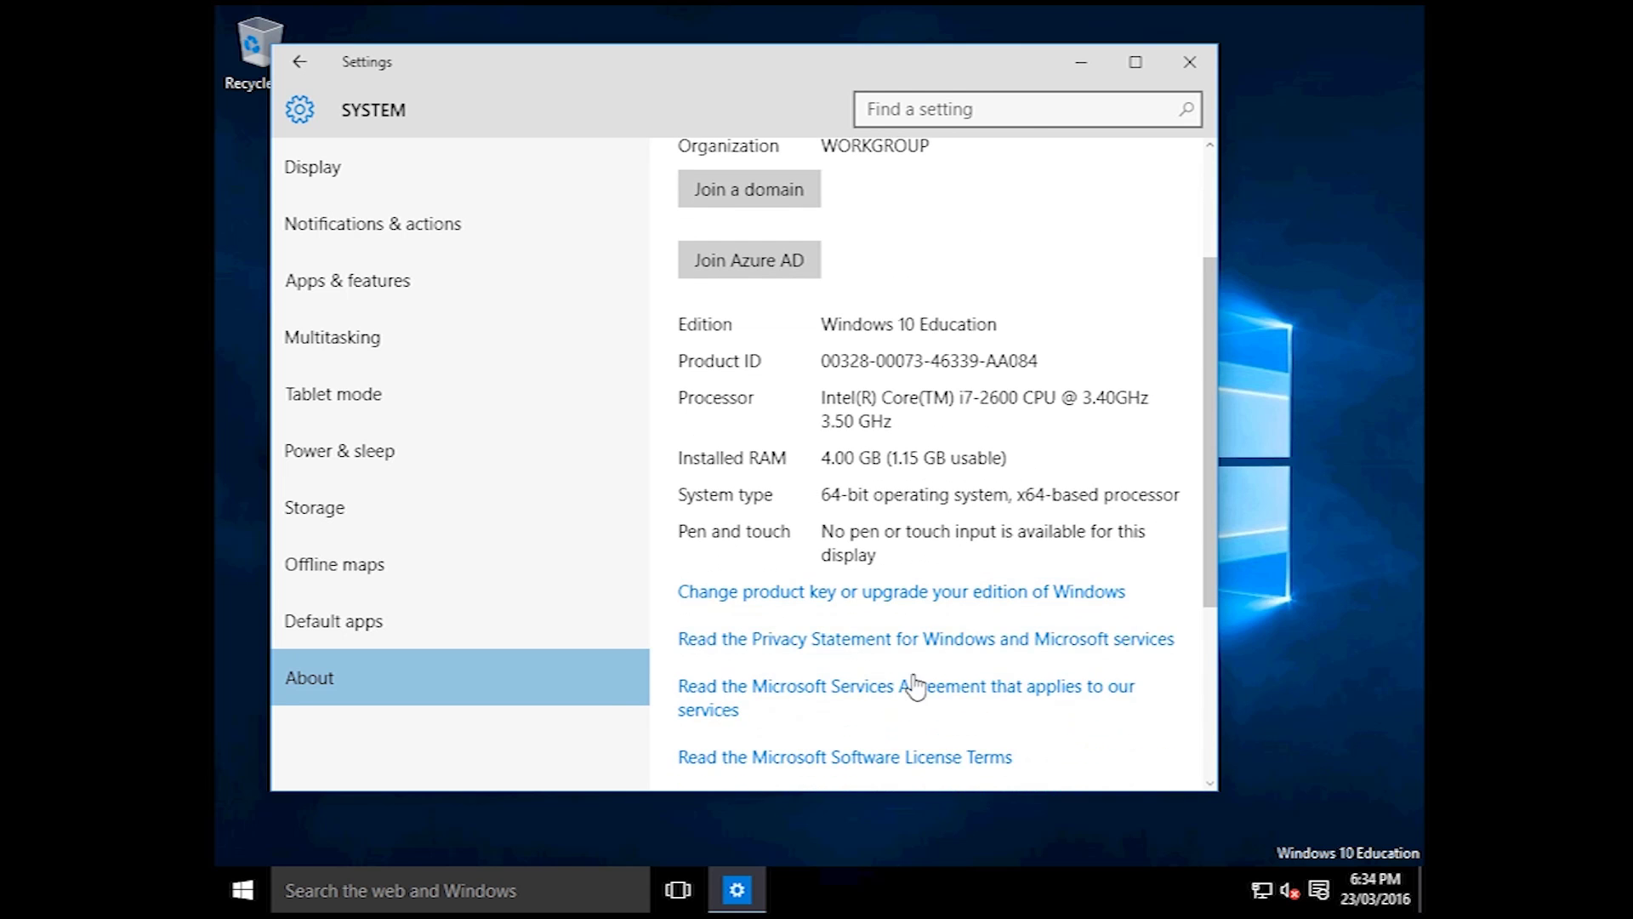
{"action": "scroll", "coordinate": [919, 758], "scroll_direction": "up", "scroll_amount": 3}
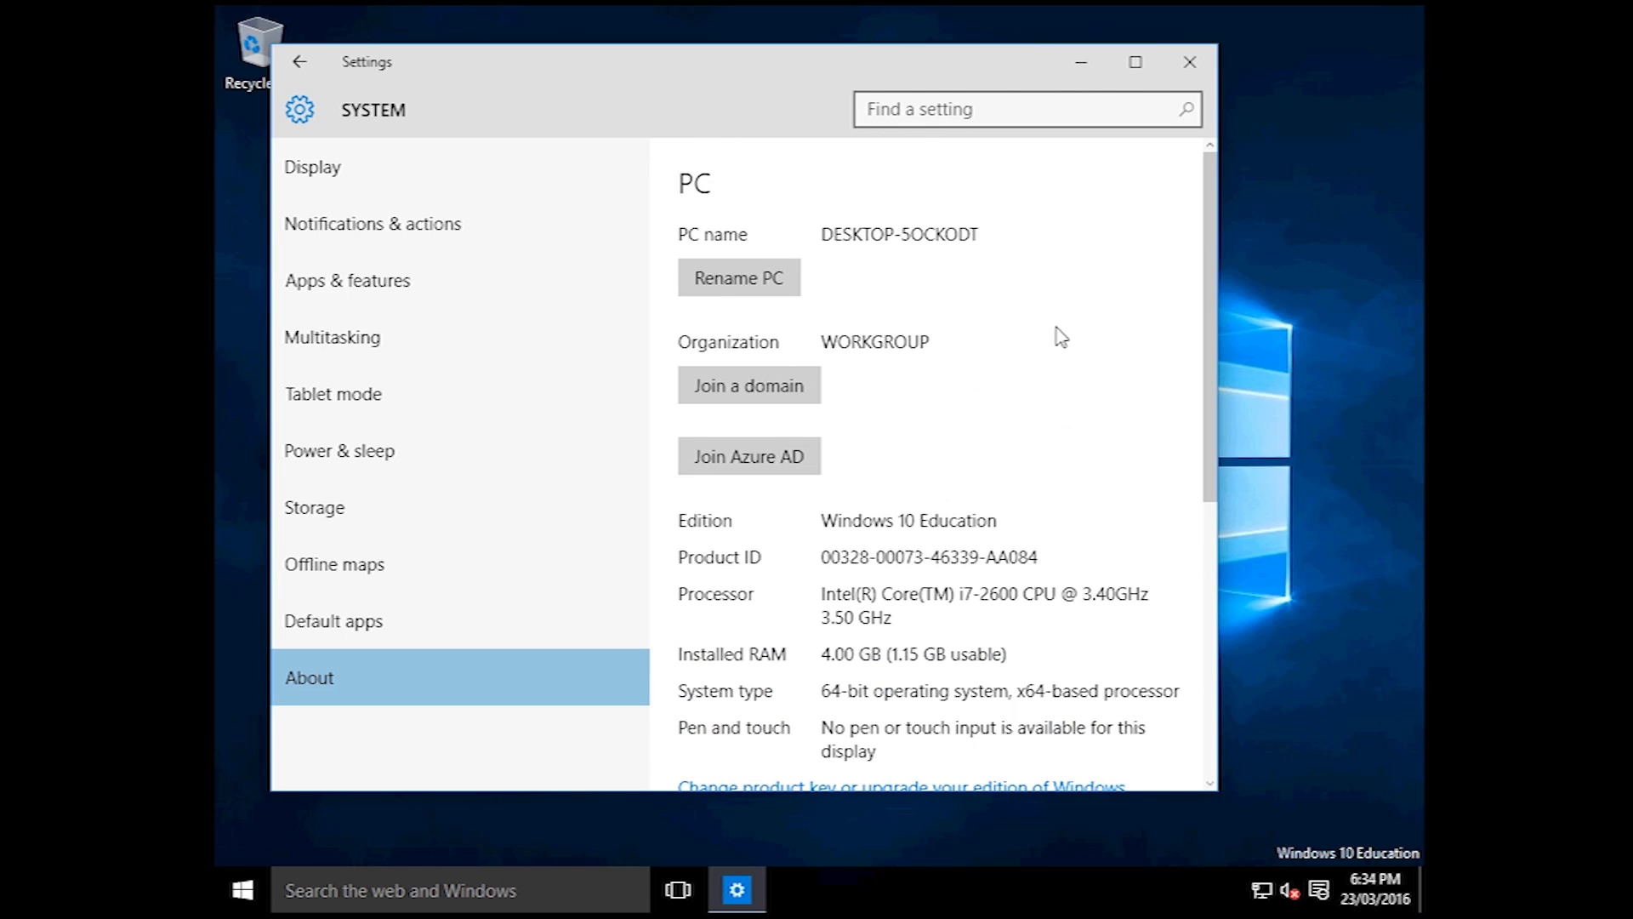